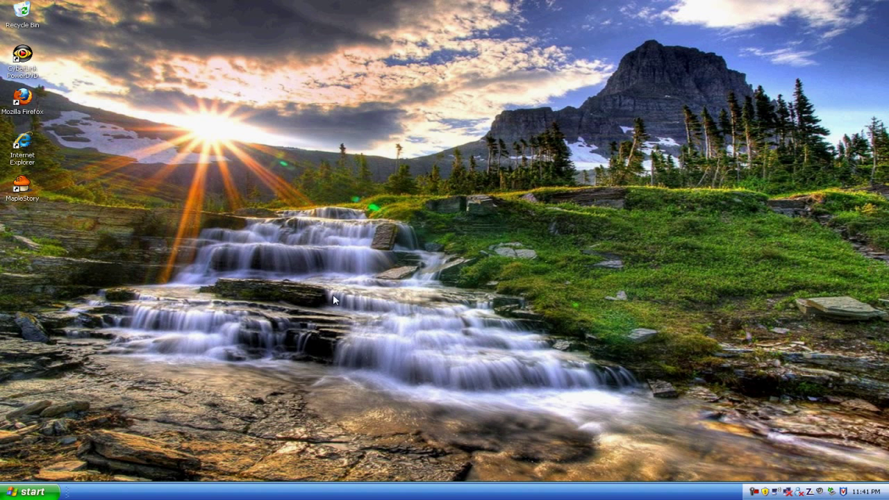
# Open Firefox and go to the deviantART page "Zune Theme Color Mod VID. TUT." using the copied address.
pyautogui.click(22, 100)
pyautogui.doubleClick(21, 102)
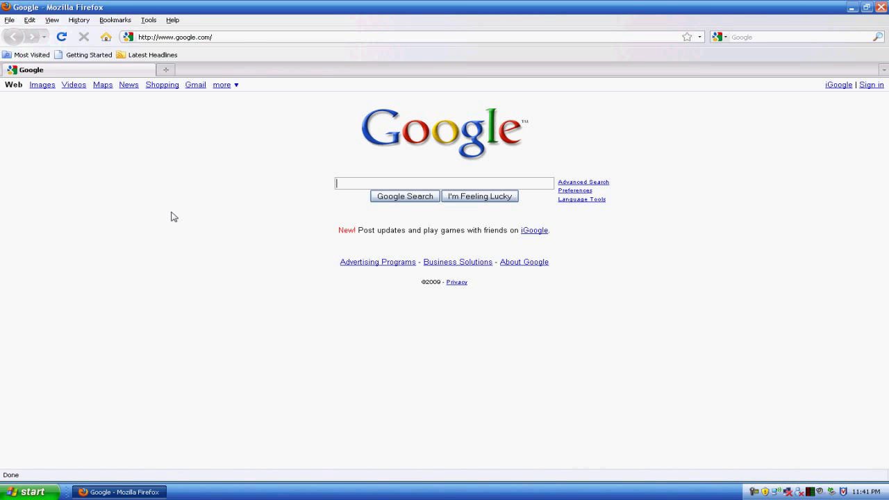
pyautogui.click(233, 37)
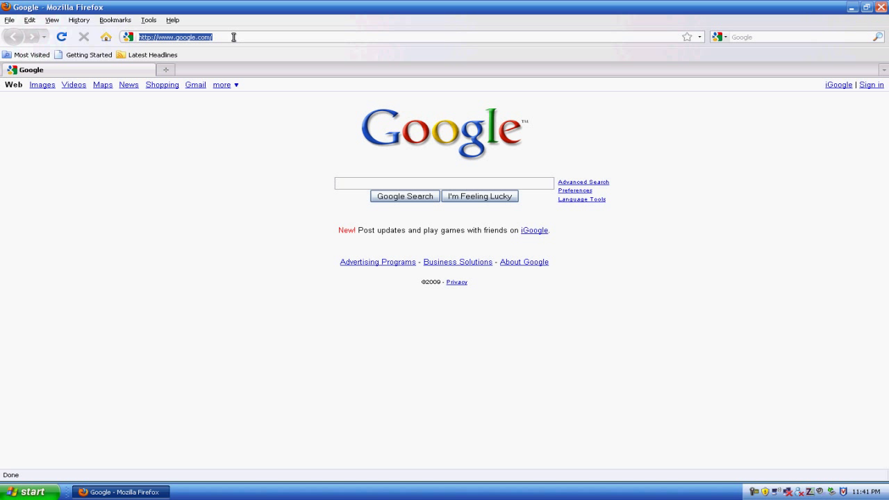
pyautogui.press('BackSpace')
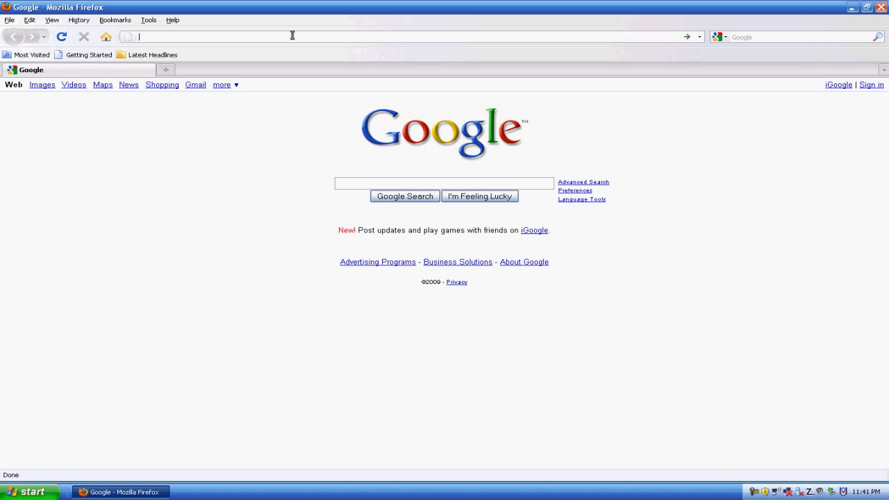
pyautogui.rightClick(201, 38)
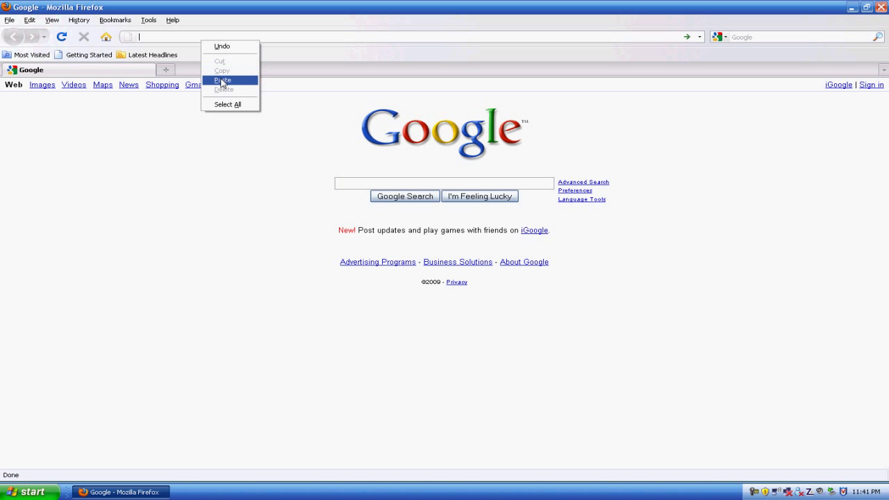
pyautogui.click(223, 81)
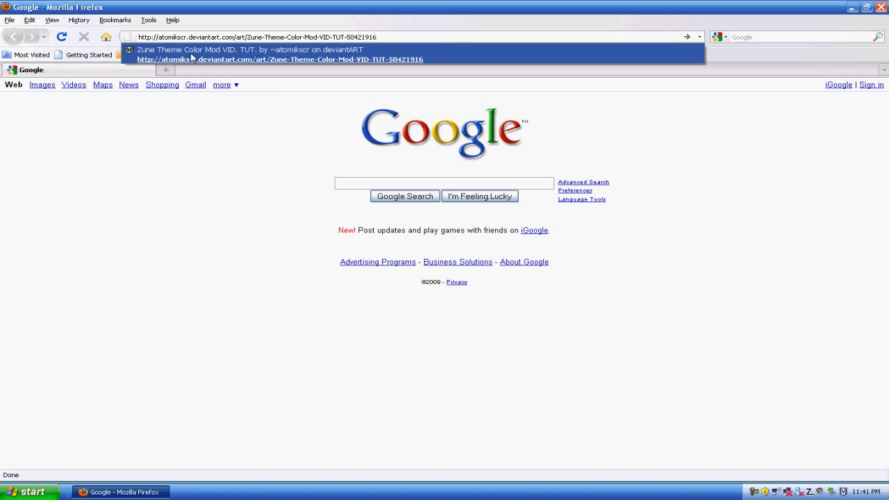
pyautogui.click(191, 60)
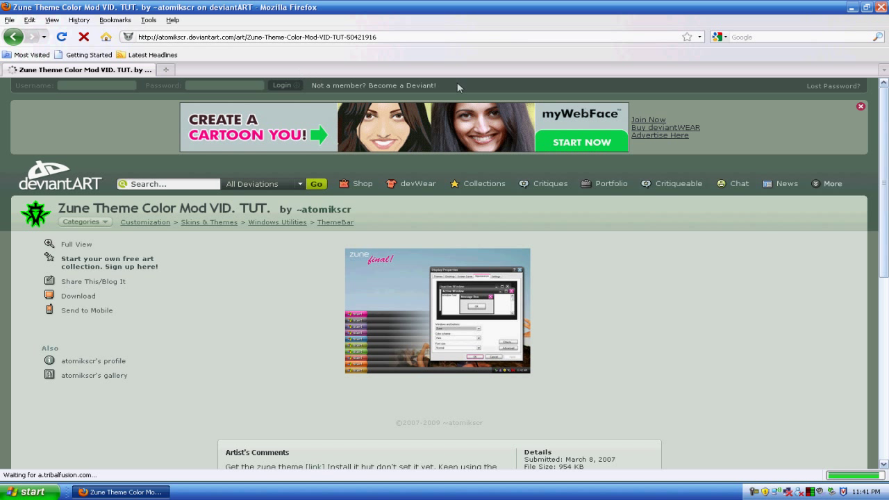
# Enlarge the Zune theme preview image and examine it along with the installation instructions in the Artist's Comments.
pyautogui.moveTo(882, 136); pyautogui.dragTo(883, 158)
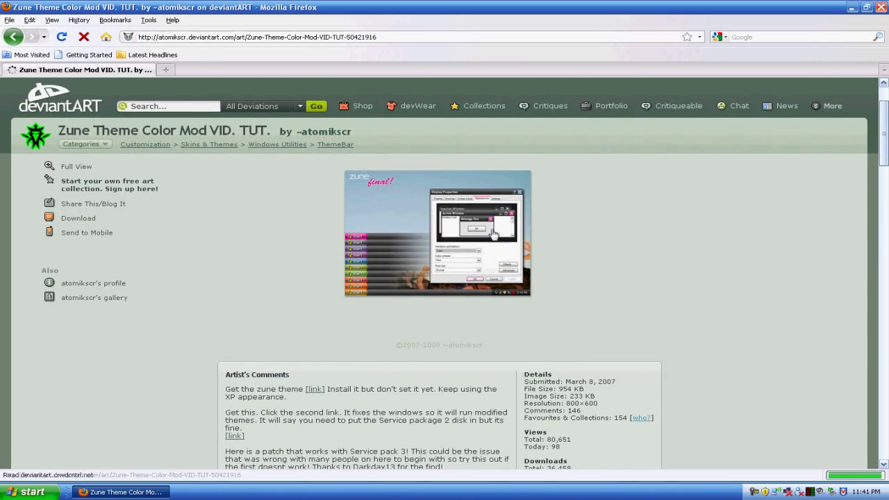
pyautogui.click(494, 235)
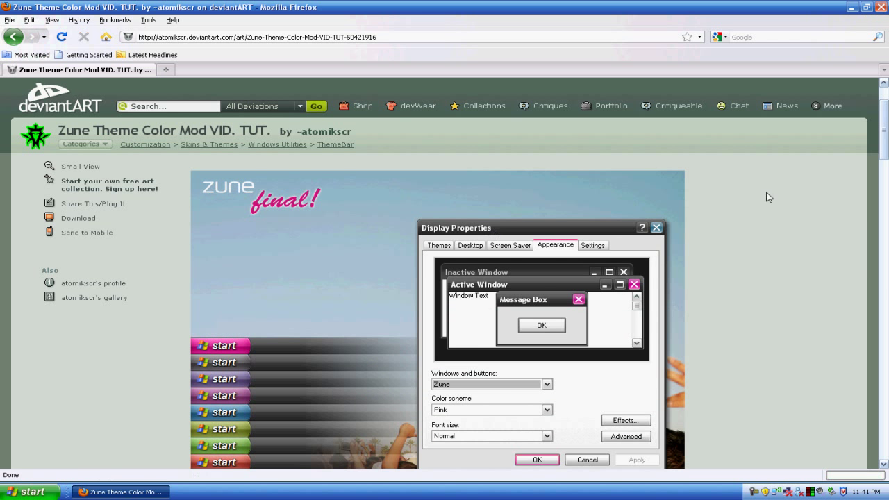
pyautogui.moveTo(882, 146); pyautogui.dragTo(883, 167)
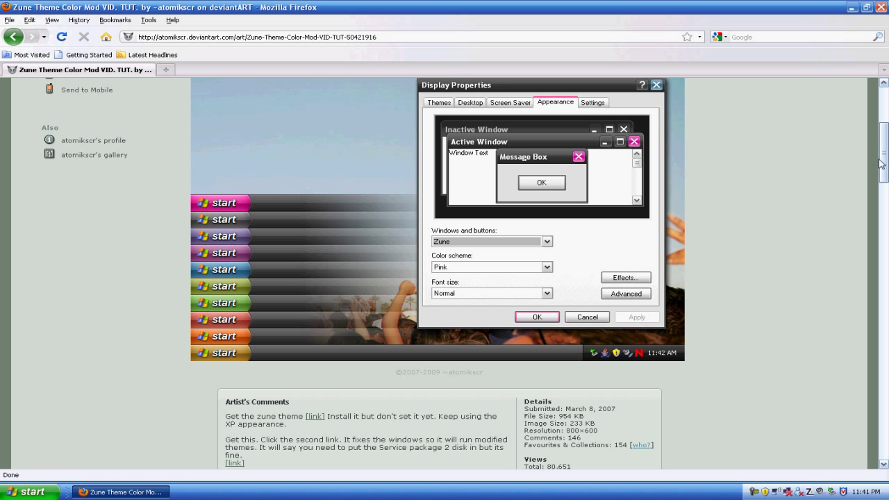
pyautogui.moveTo(885, 151)
pyautogui.mouseDown()
pyautogui.moveTo(884, 132)
pyautogui.moveTo(882, 161)
pyautogui.mouseUp()
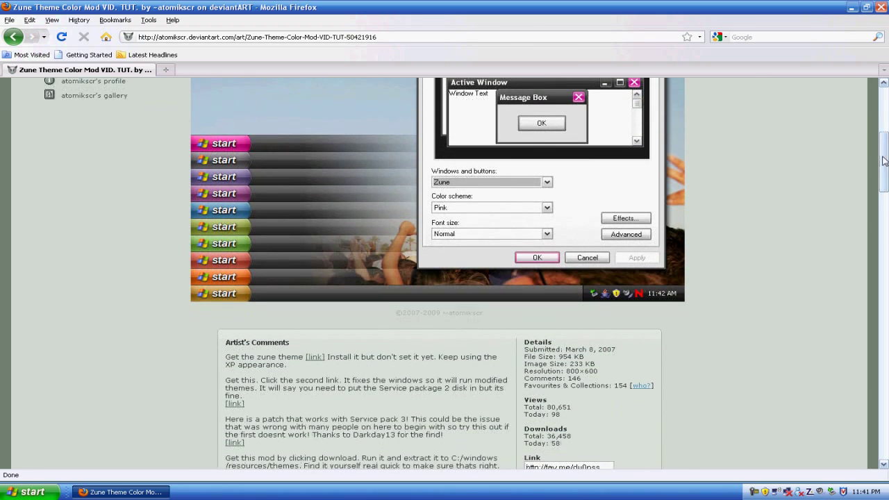
# Follow the Zune theme link in the Artist's Comments to Microsoft's Zune XP Desktop Theme and save ZuneDesktopTheme.msi to the desktop.
pyautogui.click(315, 358)
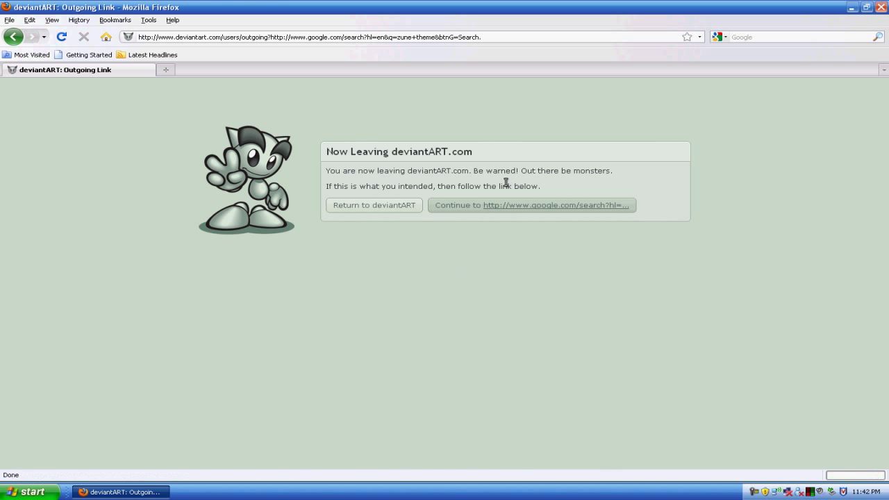
pyautogui.click(498, 204)
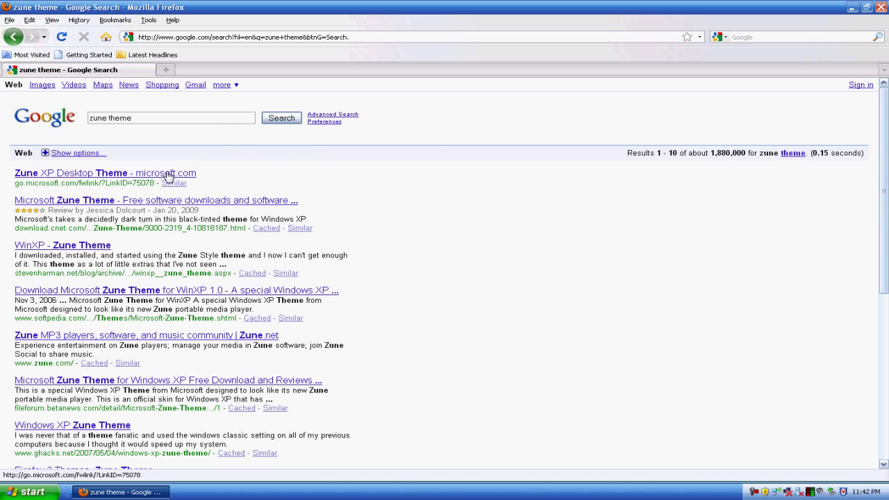
pyautogui.click(117, 174)
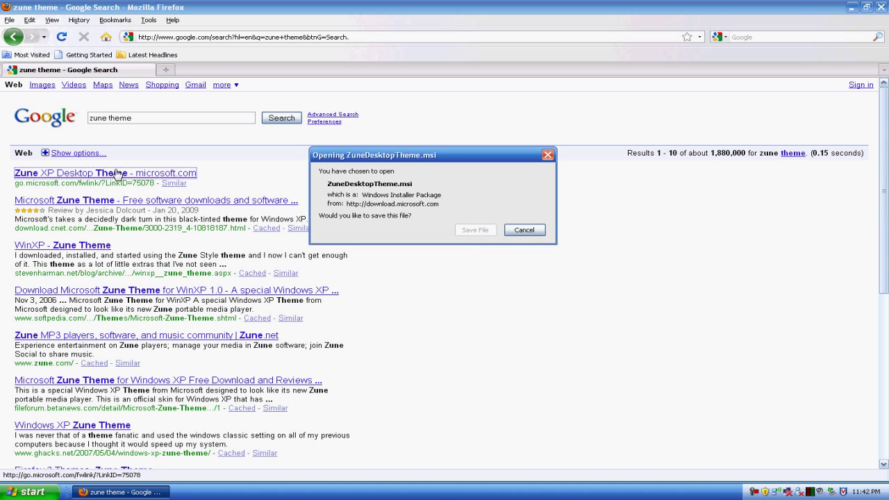
pyautogui.click(474, 232)
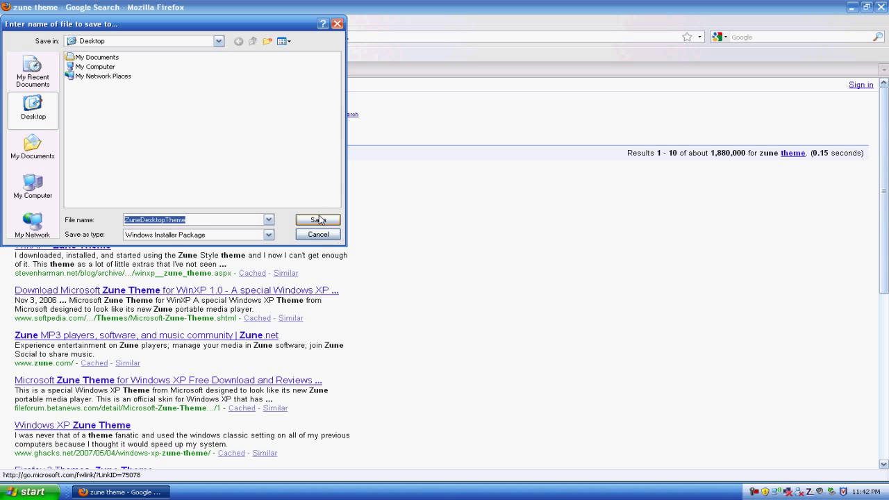
pyautogui.click(317, 220)
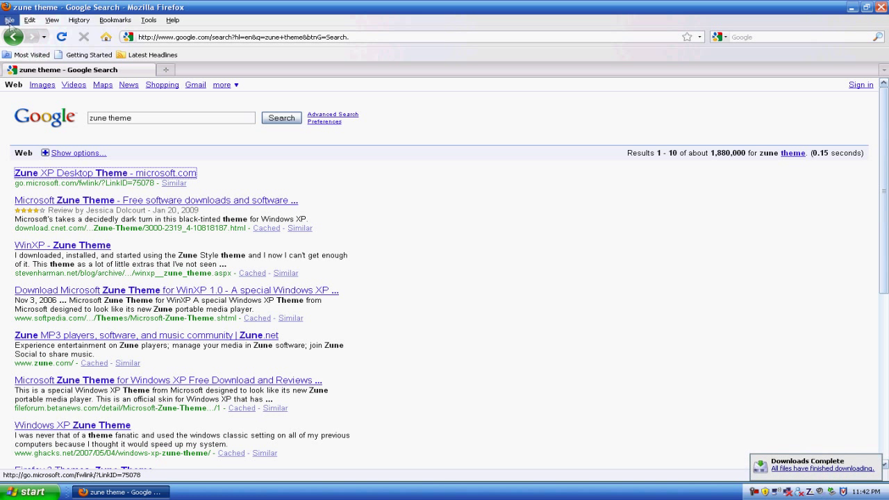
# Return to the deviantART theme page, then search Google in a new tab for "UXtheme patcher 6.0".
pyautogui.click(14, 38)
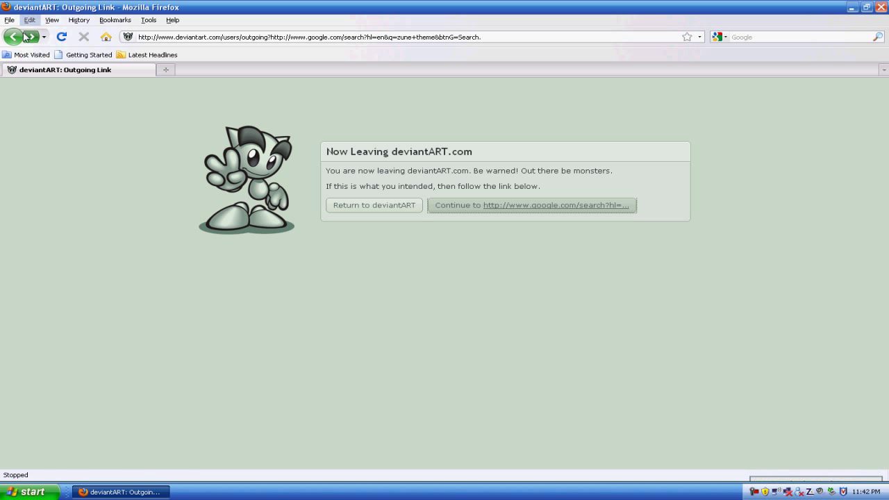
pyautogui.click(13, 38)
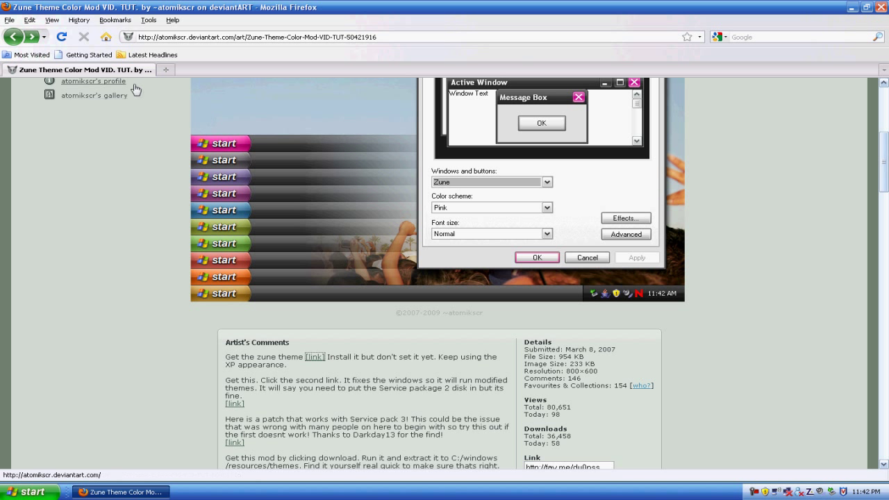
pyautogui.click(165, 71)
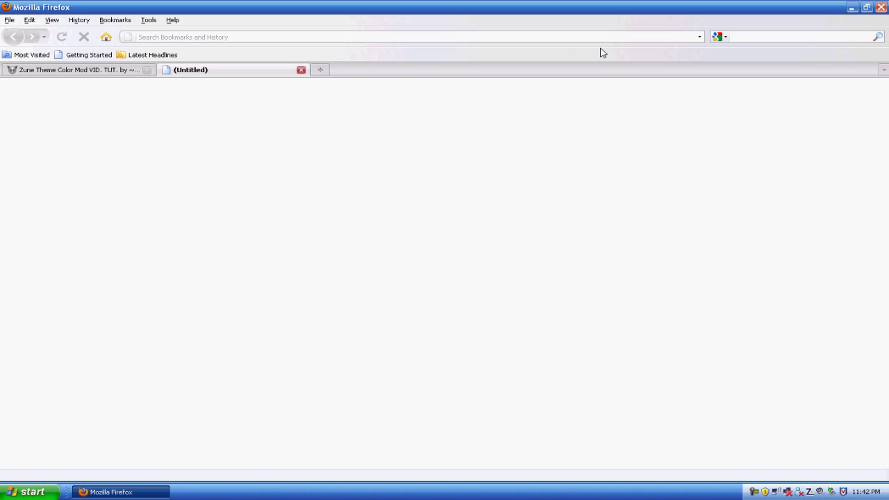
pyautogui.write('uxt')
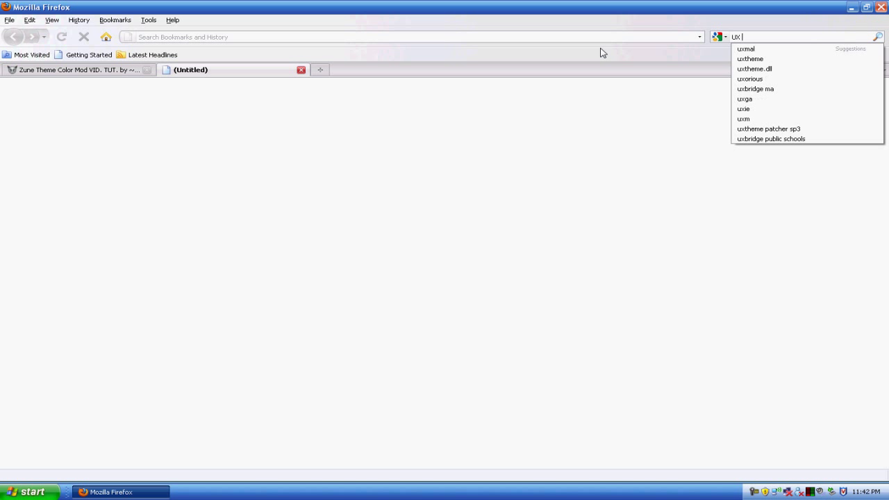
pyautogui.write('heme patcher 6.0')
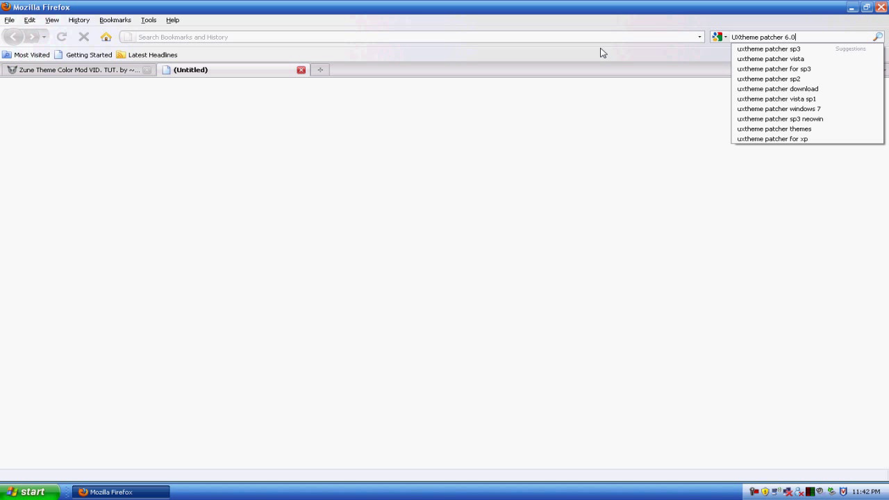
pyautogui.press('Return')
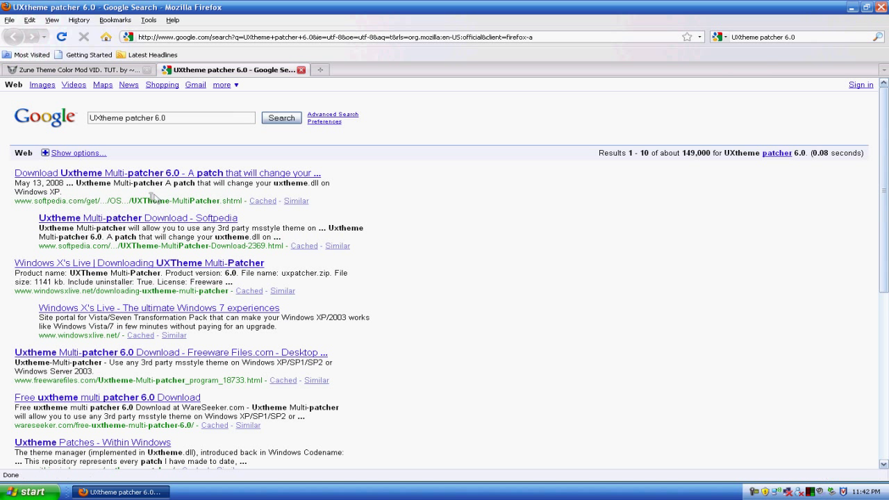
# Download uxpatcher.zip from Softpedia's US mirror to the desktop and close the Softpedia tab.
pyautogui.click(124, 220)
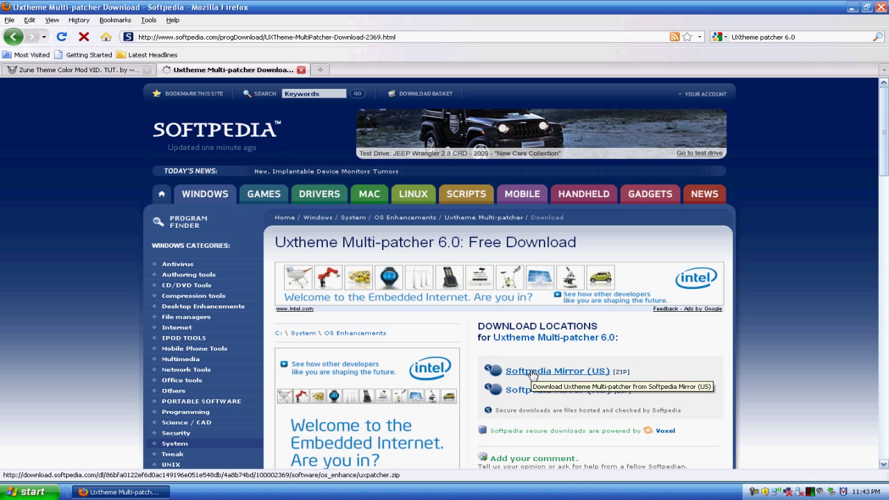
pyautogui.click(532, 376)
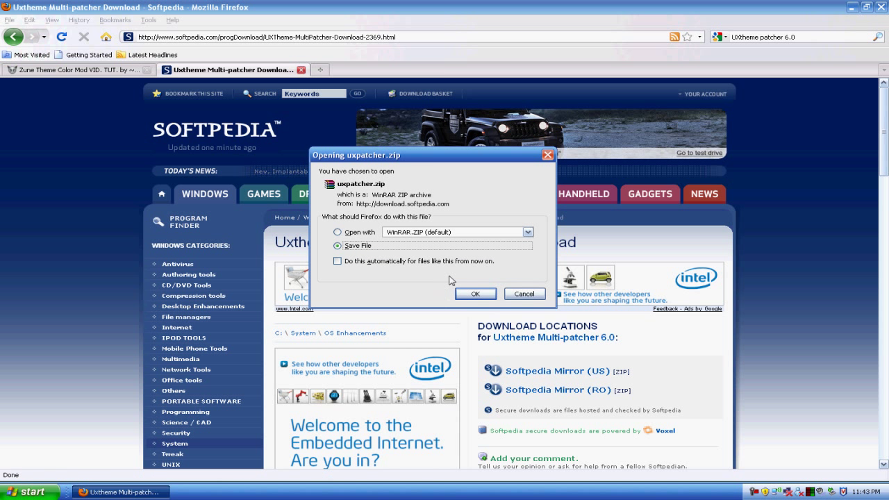
pyautogui.click(467, 295)
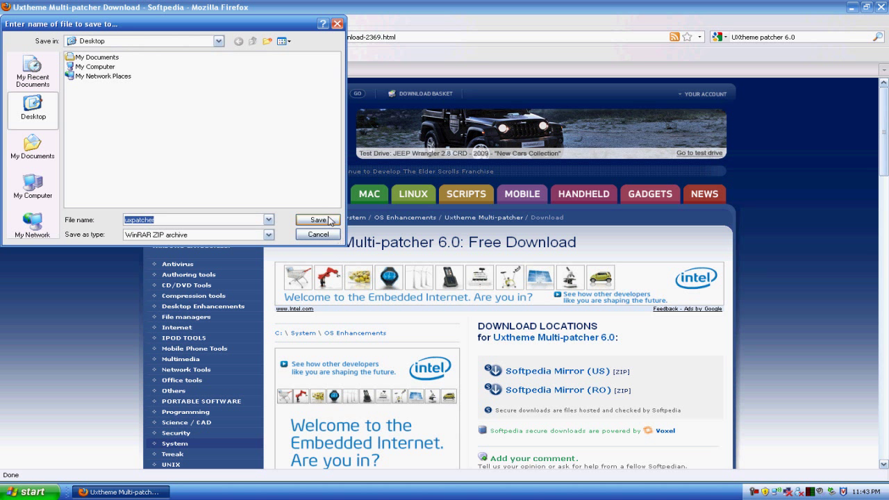
pyautogui.click(318, 220)
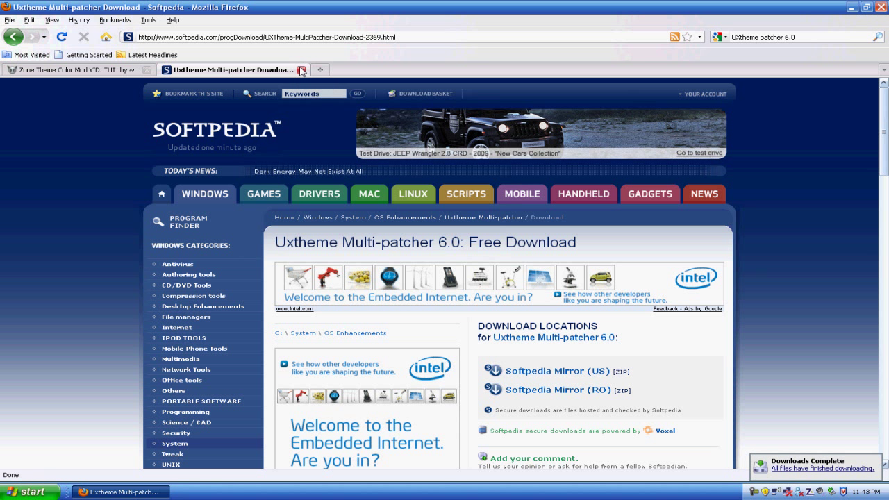
pyautogui.click(300, 70)
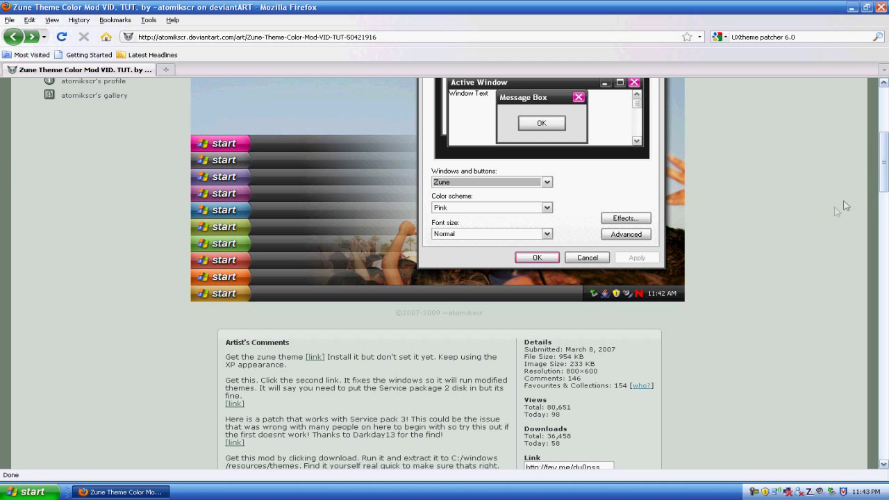
# Download the Zune Theme Color Mod executable from the deviantART page to the desktop and close Firefox.
pyautogui.scroll(6, 880, 182)
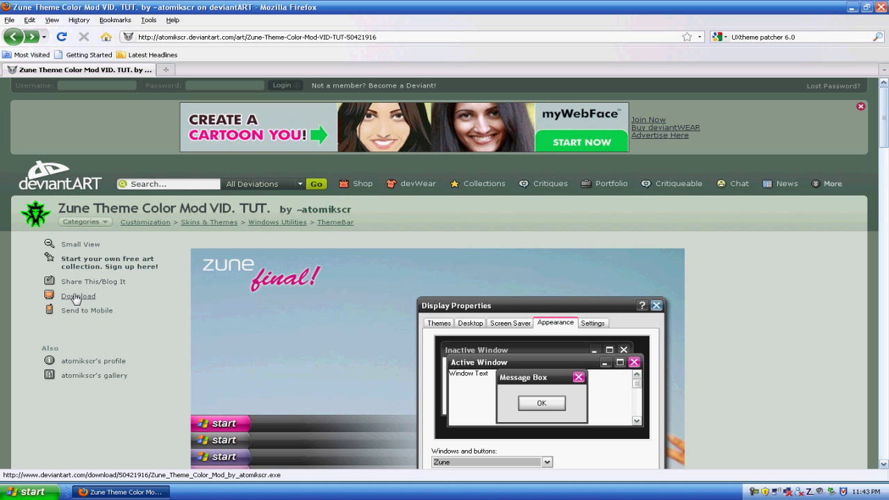
pyautogui.click(75, 299)
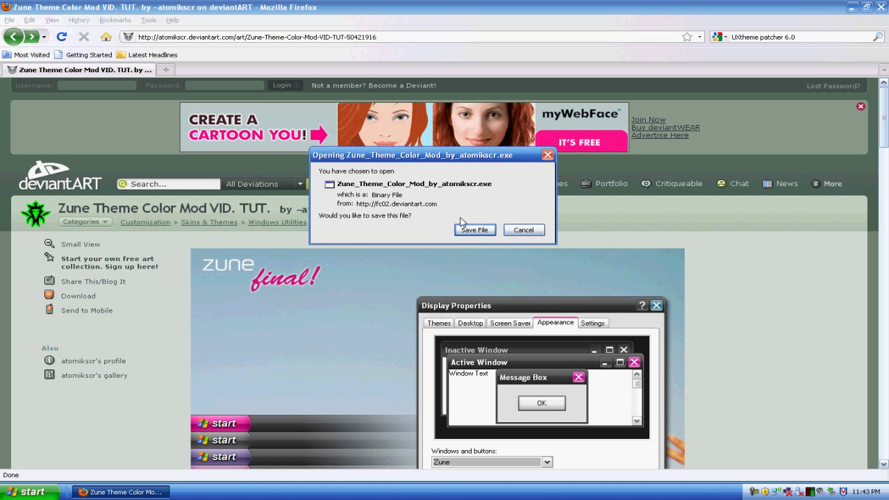
pyautogui.click(472, 229)
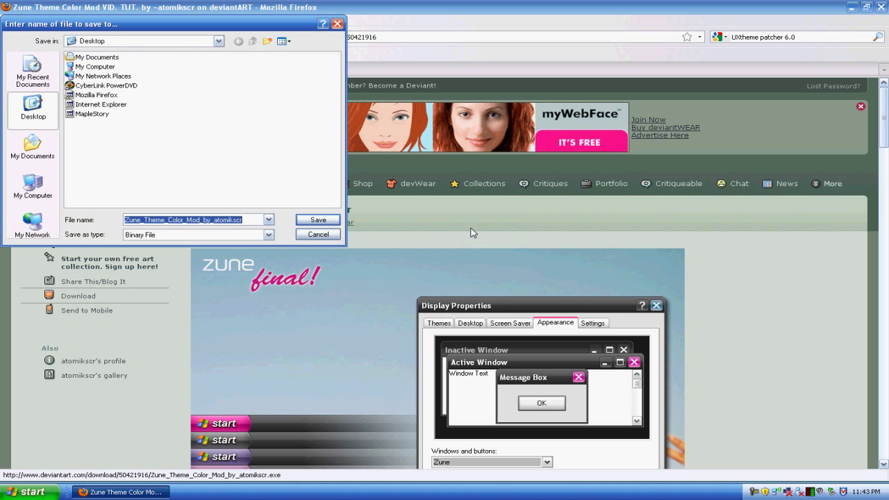
pyautogui.click(317, 219)
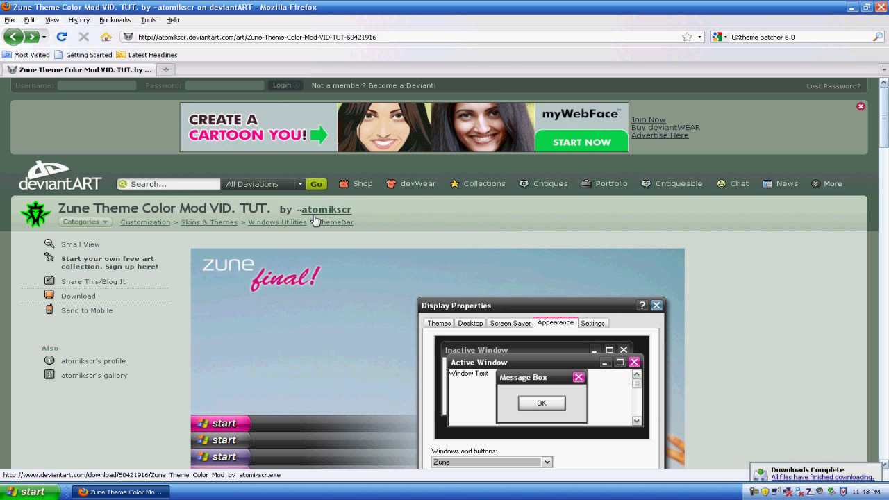
pyautogui.click(884, 7)
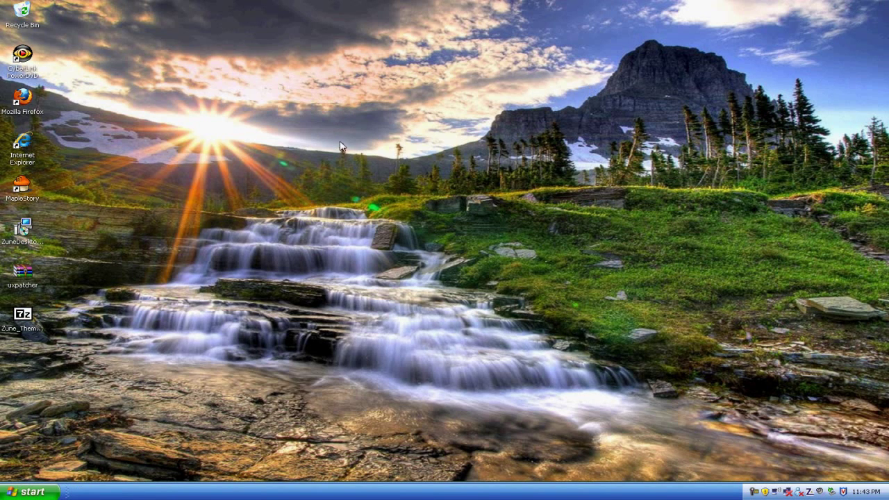
# Extract the contents of the uxpatcher archive directly onto the desktop.
pyautogui.rightClick(27, 273)
pyautogui.click(51, 316)
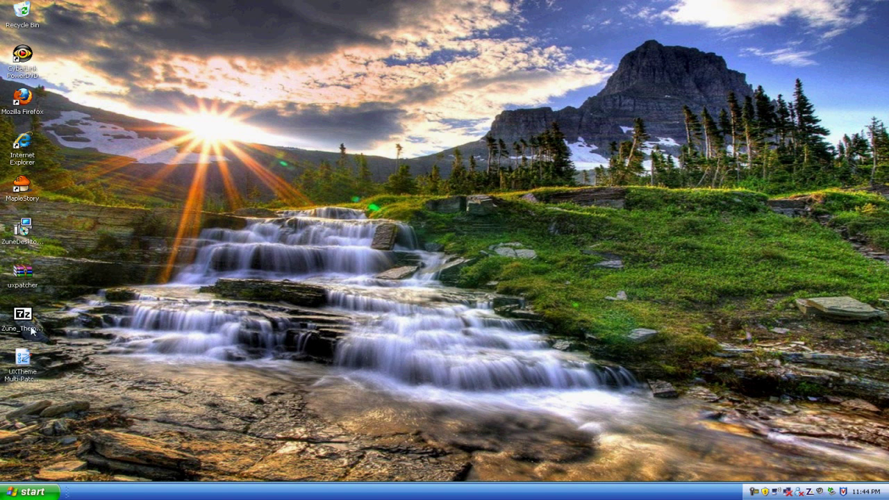
# Delete the uxpatcher archive from the desktop and move the UXTheme Multi-Patcher 6.0 file into its place.
pyautogui.rightClick(26, 266)
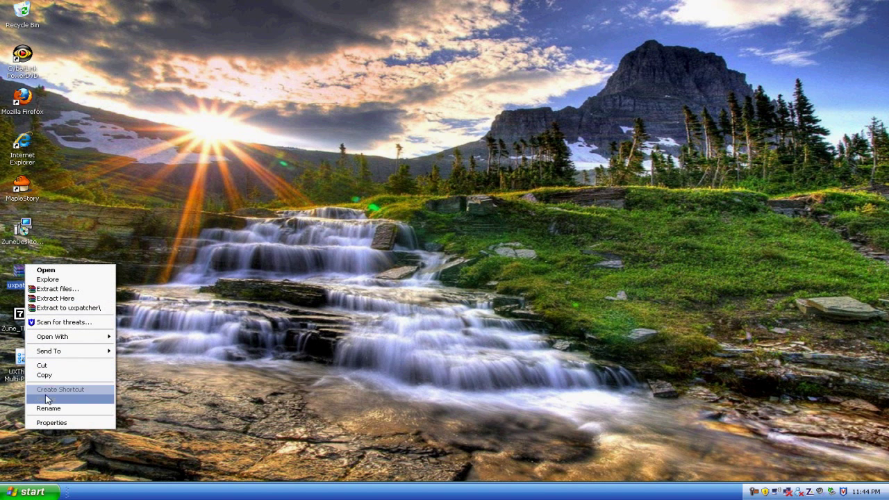
pyautogui.click(47, 399)
pyautogui.click(485, 257)
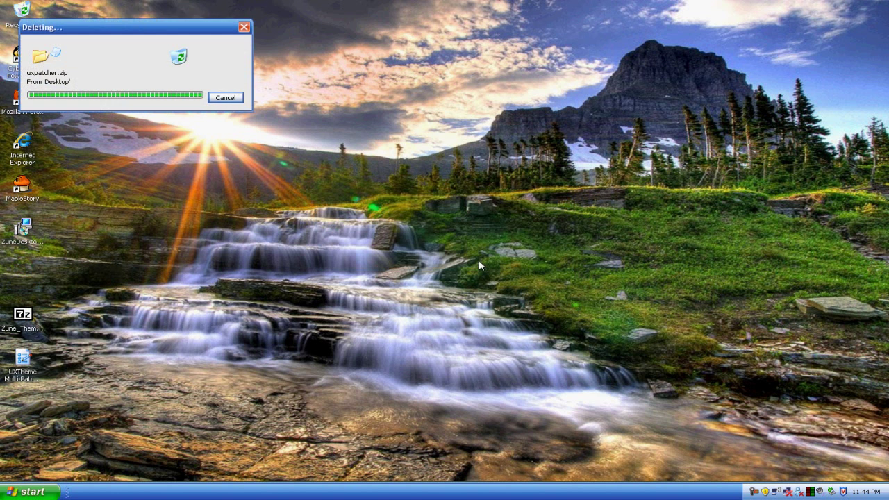
pyautogui.moveTo(22, 358); pyautogui.dragTo(26, 268)
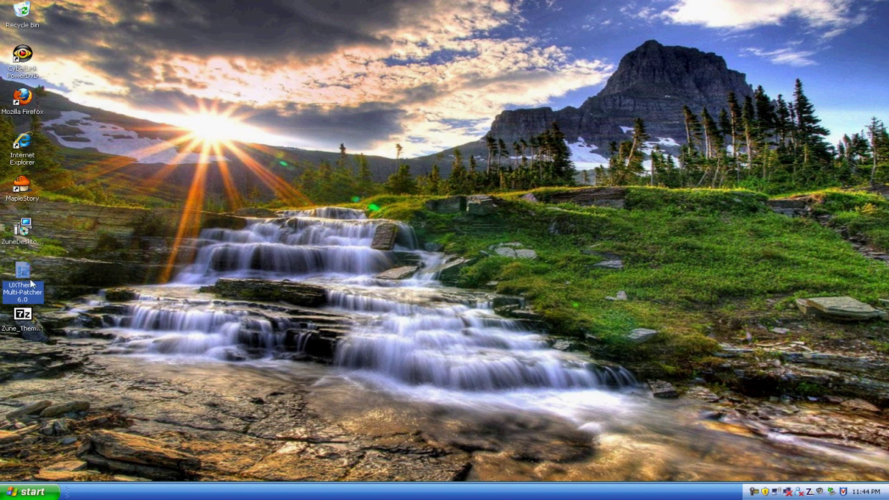
# Install the Zune desktop theme from ZuneDesktopTheme.msi on the desktop, accepting the license terms, and finish the setup.
pyautogui.click(58, 274)
pyautogui.doubleClick(28, 235)
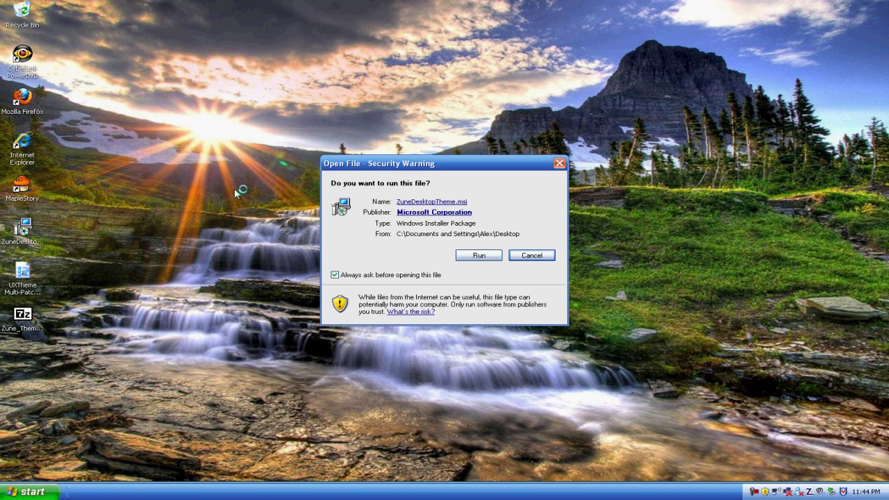
pyautogui.click(466, 253)
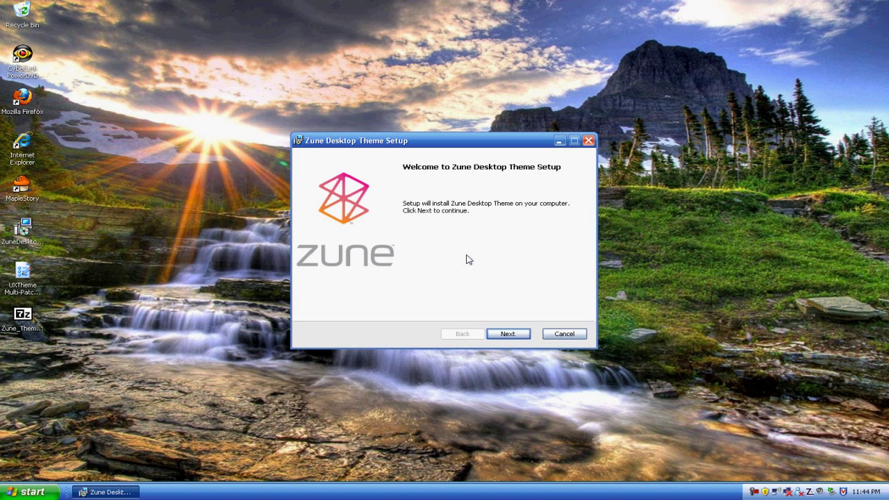
pyautogui.click(514, 333)
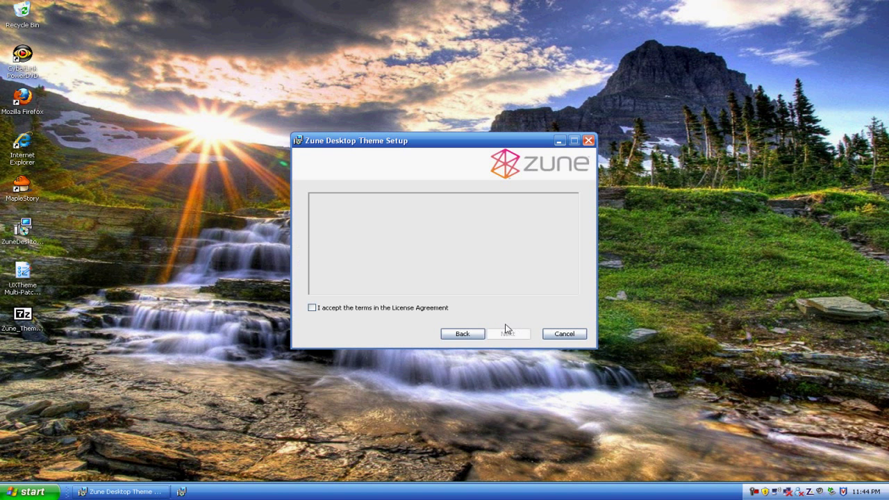
pyautogui.click(386, 308)
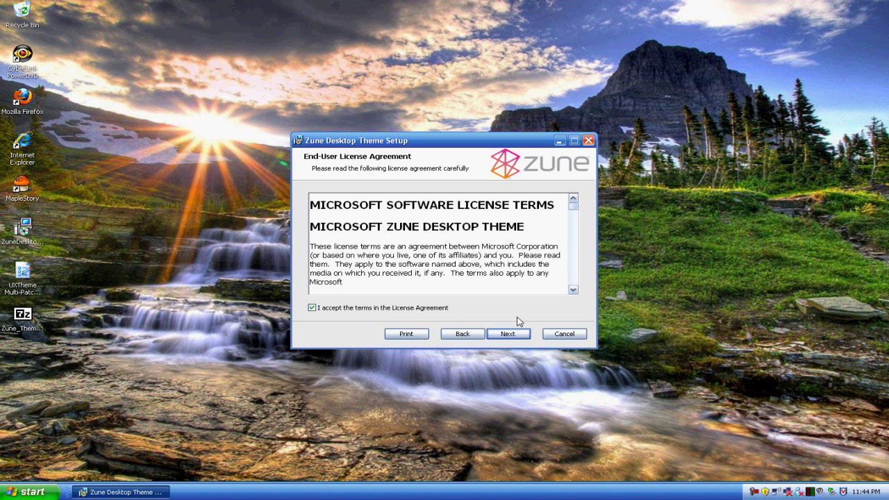
pyautogui.click(509, 334)
pyautogui.click(507, 333)
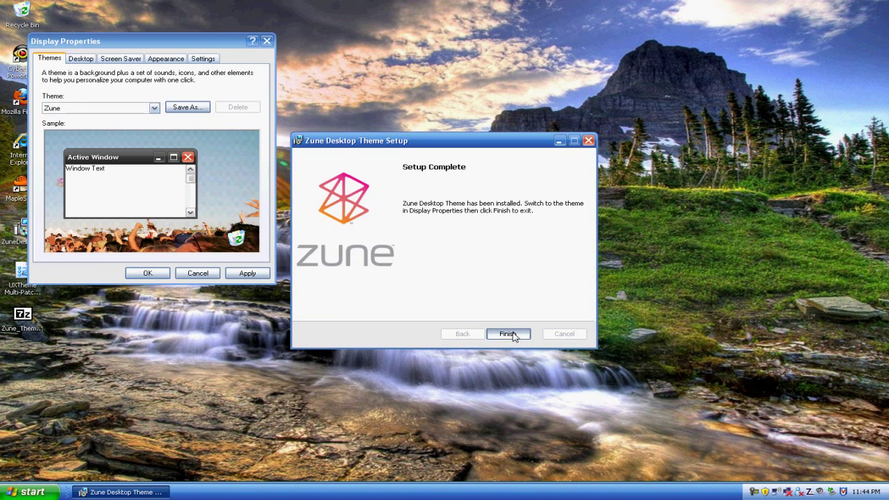
pyautogui.click(513, 335)
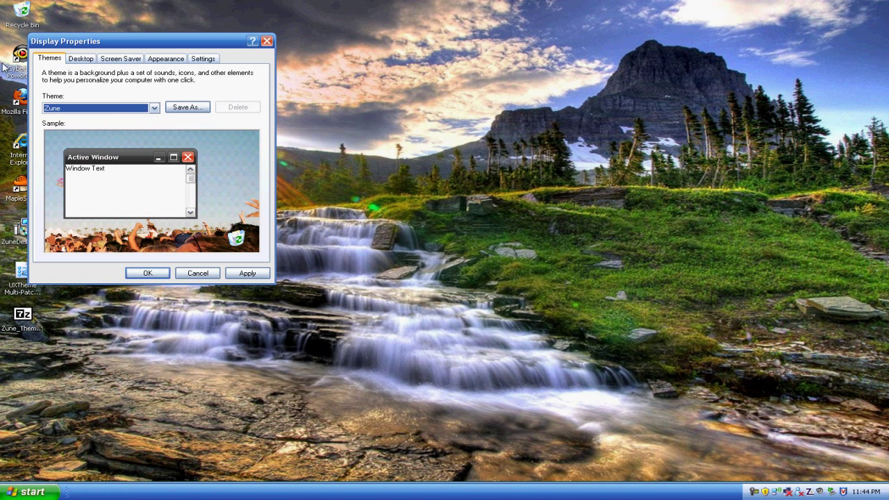
# Check which color schemes Zune Style offers in the appearance settings, and close Display Properties without applying anything.
pyautogui.click(166, 59)
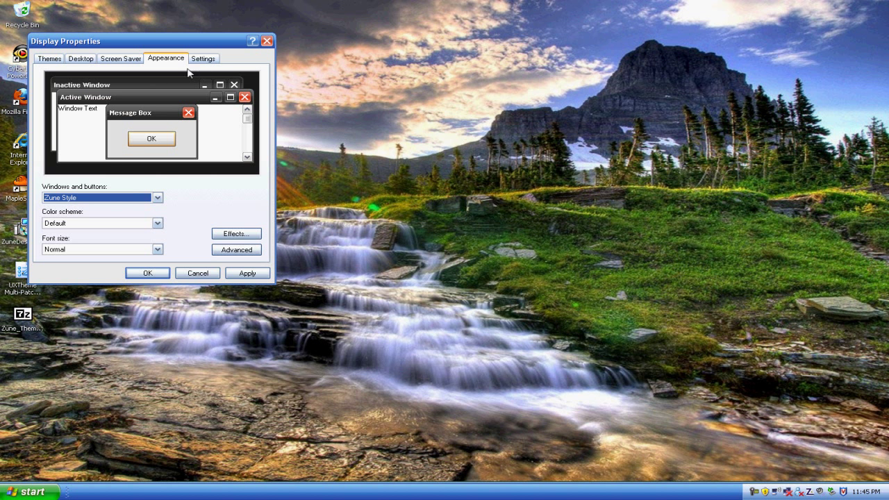
pyautogui.click(157, 222)
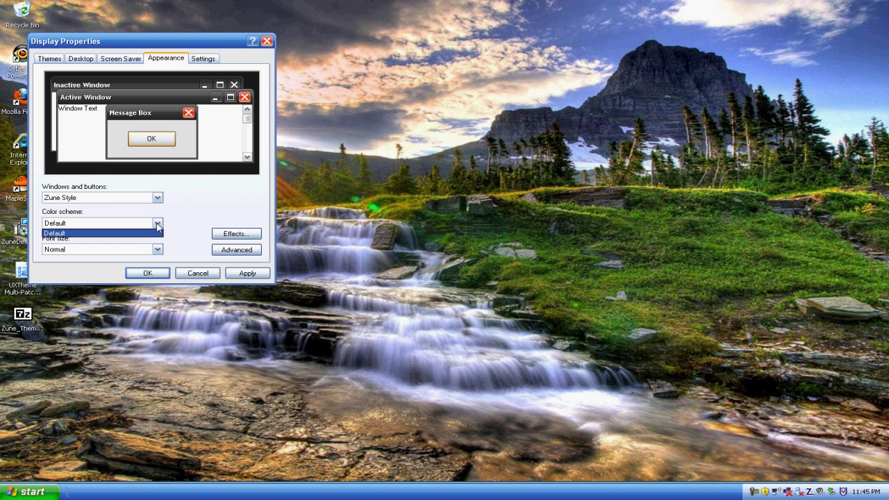
pyautogui.click(158, 225)
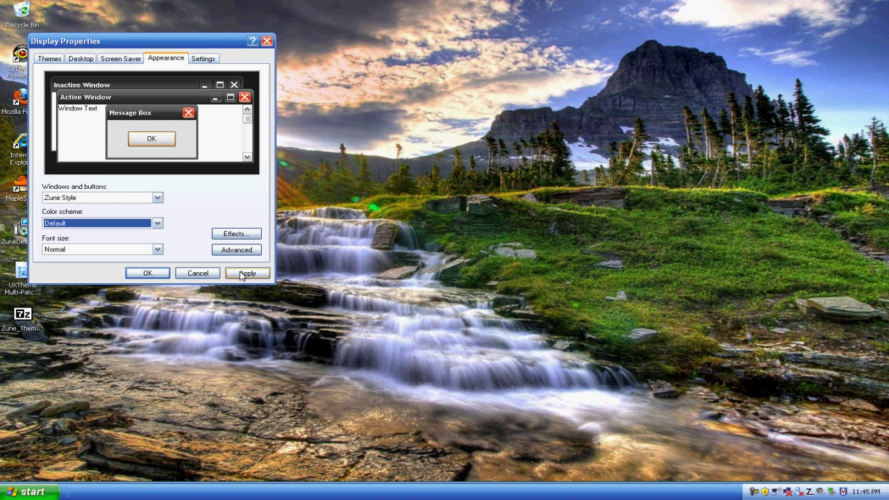
pyautogui.click(267, 41)
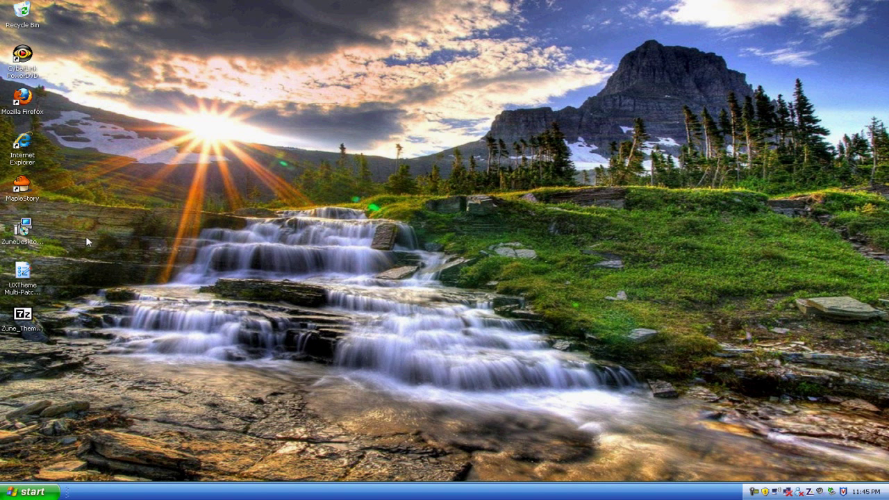
# Run UXTheme Multi-Patcher 6.0 and patch the system, accepting the detected Windows version and service pack.
pyautogui.doubleClick(17, 274)
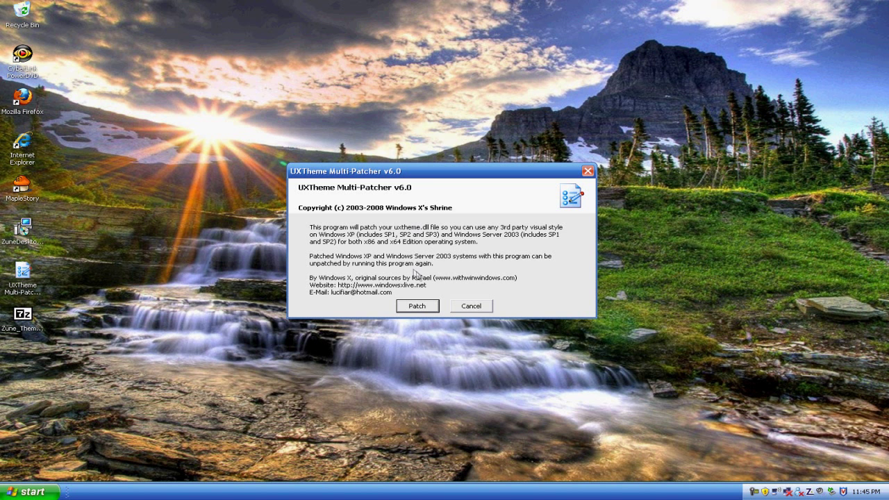
pyautogui.click(427, 307)
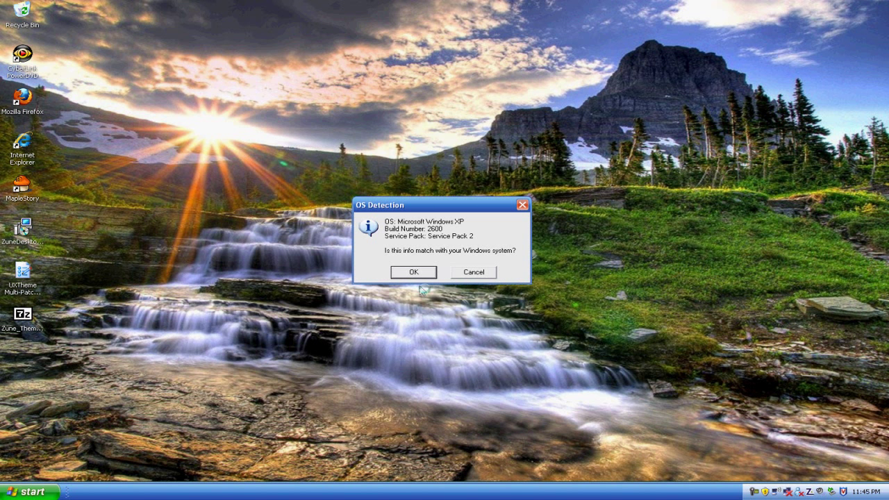
pyautogui.click(414, 272)
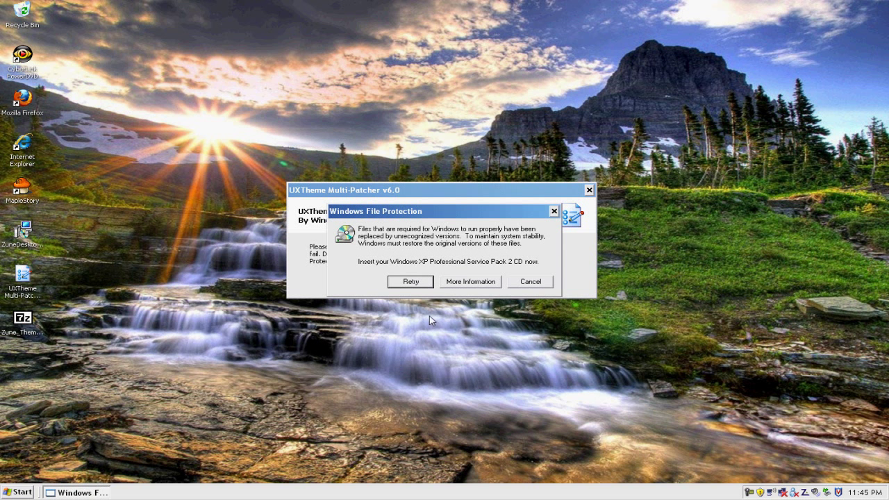
# Cancel the Windows File Protection restore, finish the patcher and restart the computer.
pyautogui.click(526, 282)
pyautogui.click(421, 279)
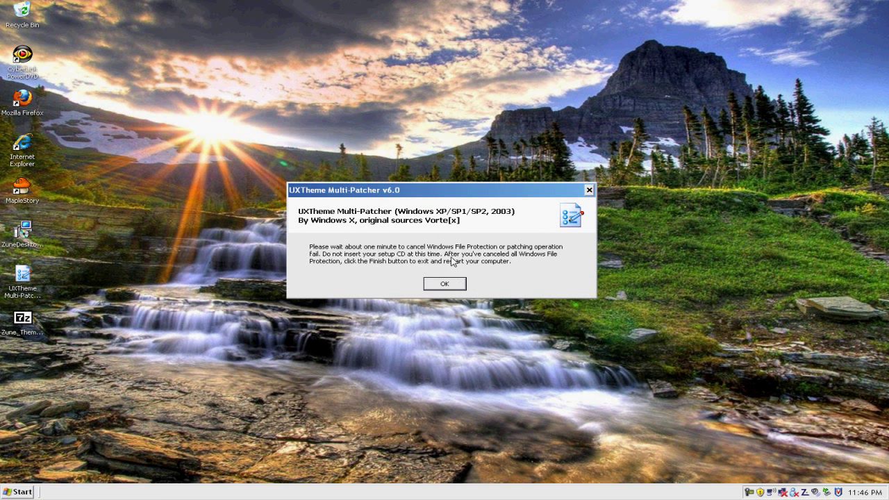
pyautogui.click(446, 283)
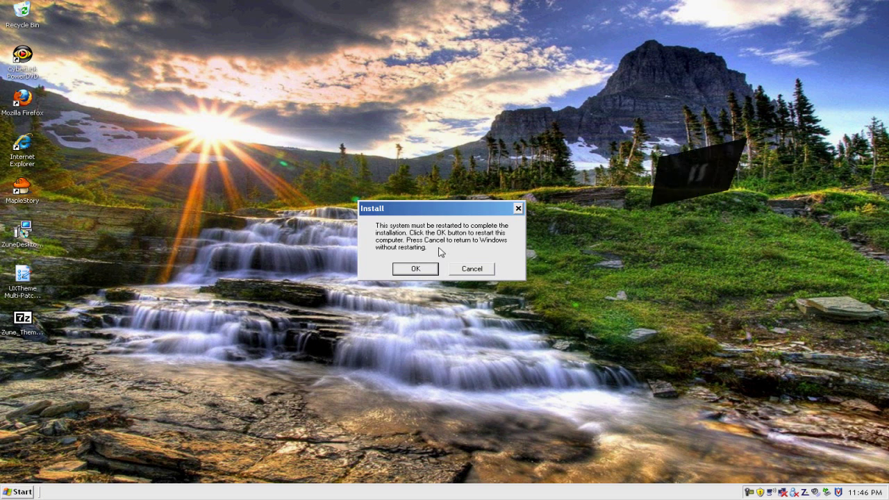
pyautogui.click(420, 268)
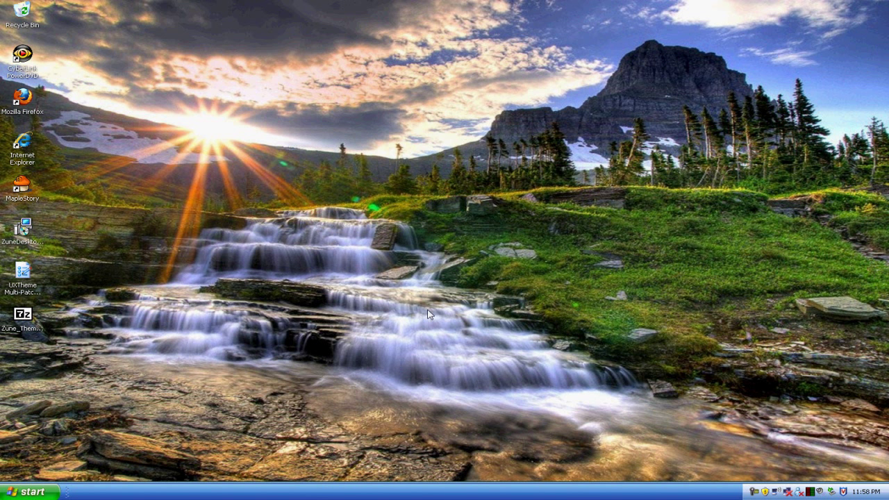
# Run the Zune Theme Color Mod self-extracting archive and browse for its destination down to the C:\WINDOWS folder.
pyautogui.doubleClick(22, 316)
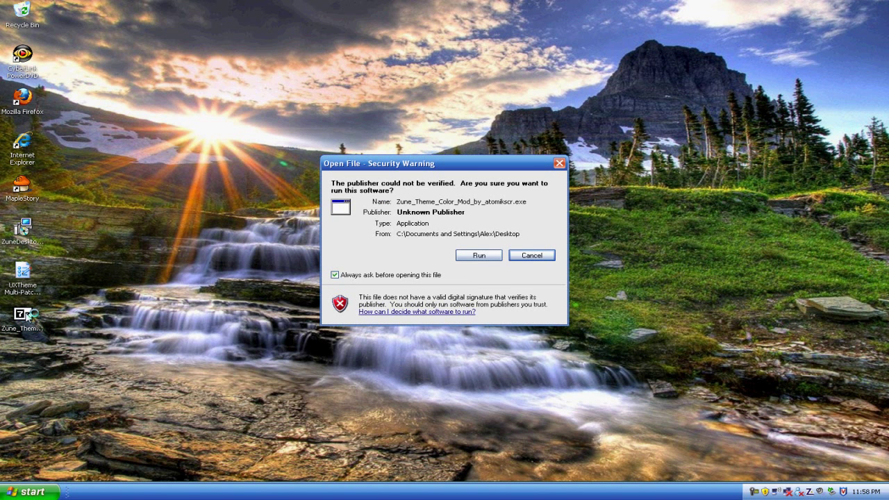
pyautogui.click(479, 256)
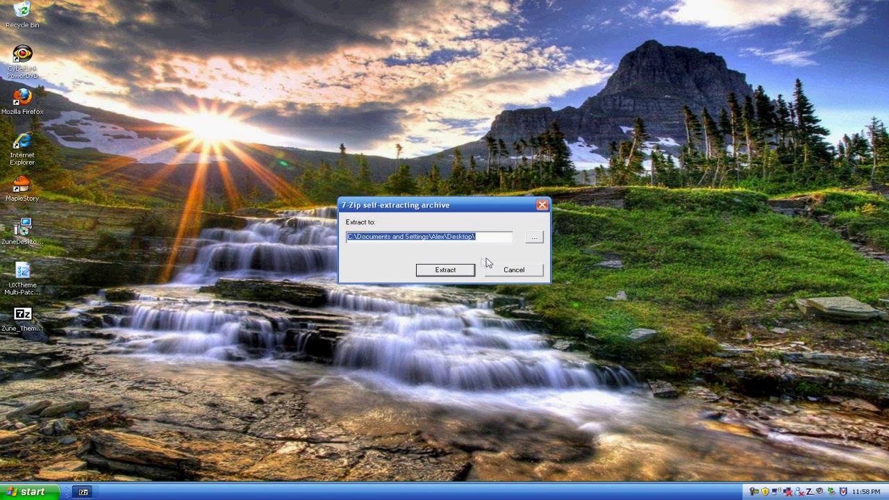
pyautogui.click(539, 240)
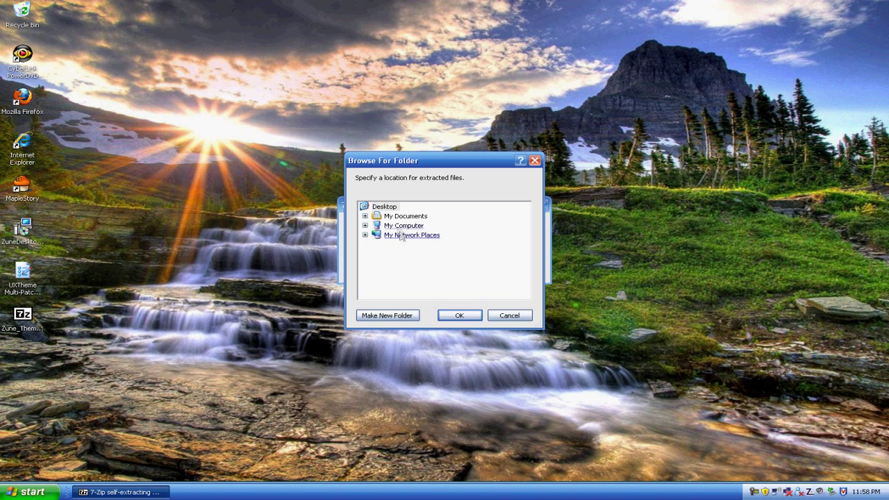
pyautogui.doubleClick(403, 225)
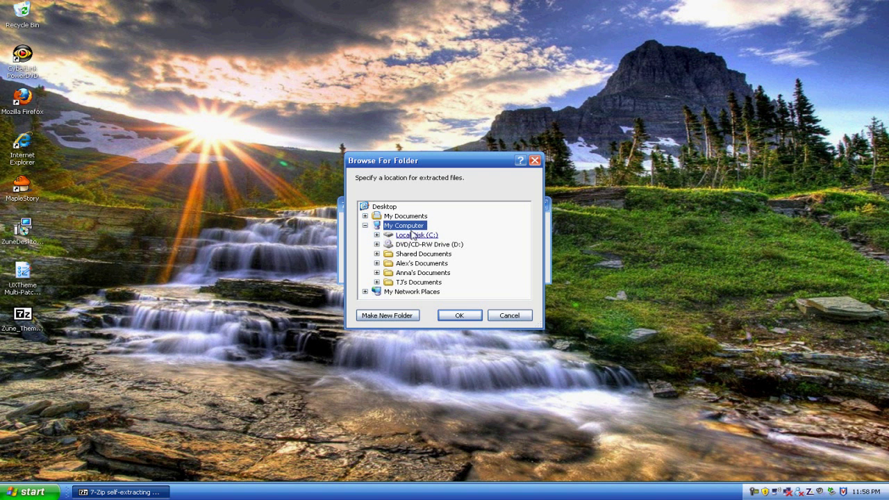
pyautogui.doubleClick(414, 237)
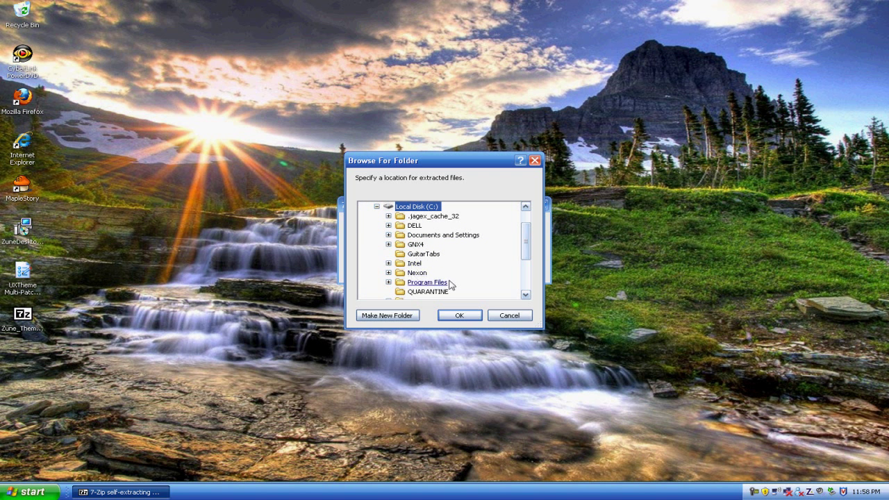
pyautogui.scroll(-2, 506, 249)
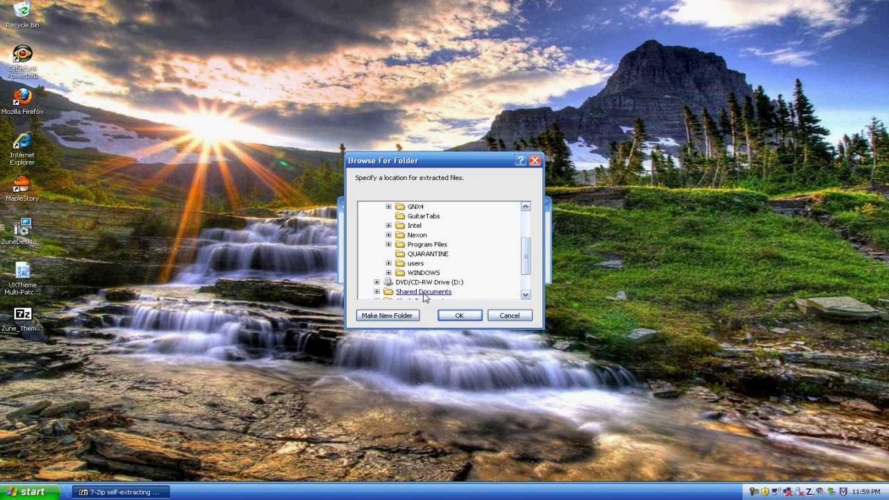
pyautogui.click(429, 273)
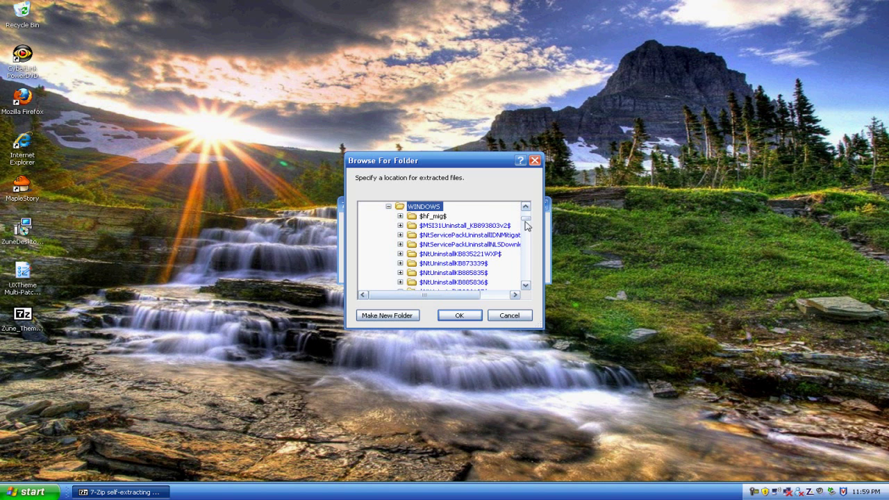
# Extract the color mod into C:\WINDOWS\Resources\Themes, replacing all existing files.
pyautogui.moveTo(526, 221); pyautogui.dragTo(525, 273)
pyautogui.click(525, 284)
pyautogui.click(525, 285)
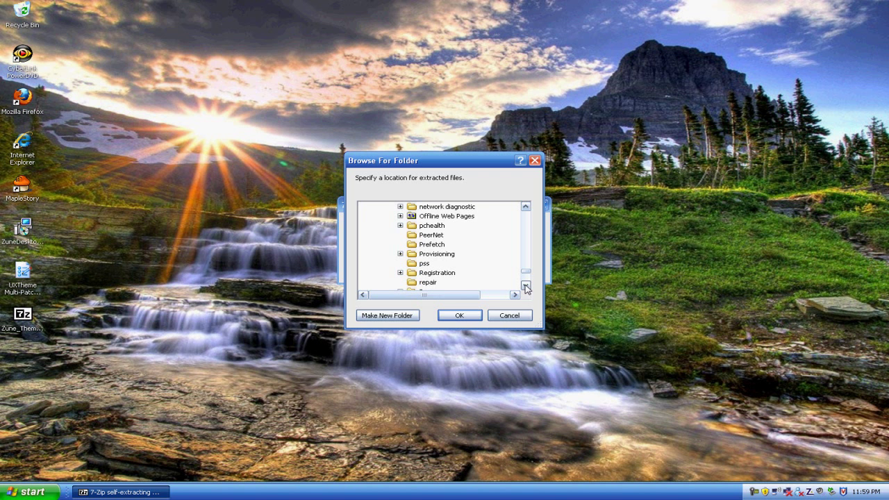
pyautogui.click(525, 285)
pyautogui.click(526, 285)
pyautogui.click(435, 274)
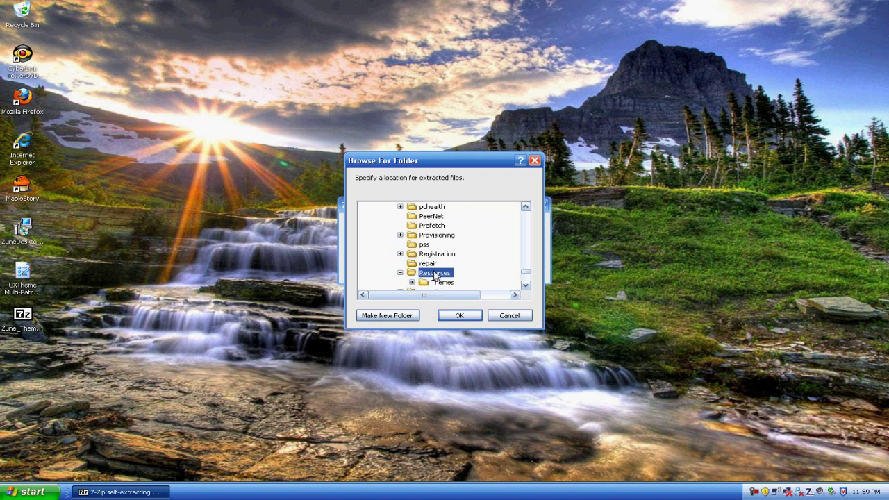
pyautogui.click(441, 282)
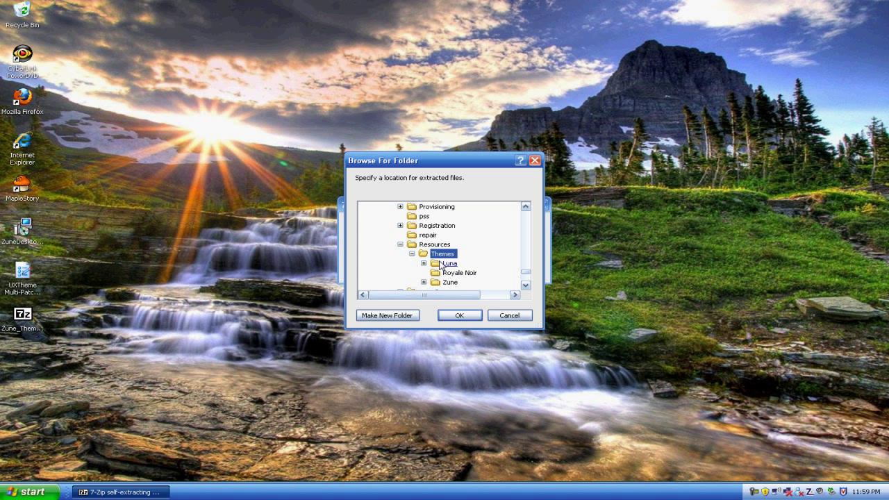
pyautogui.click(457, 317)
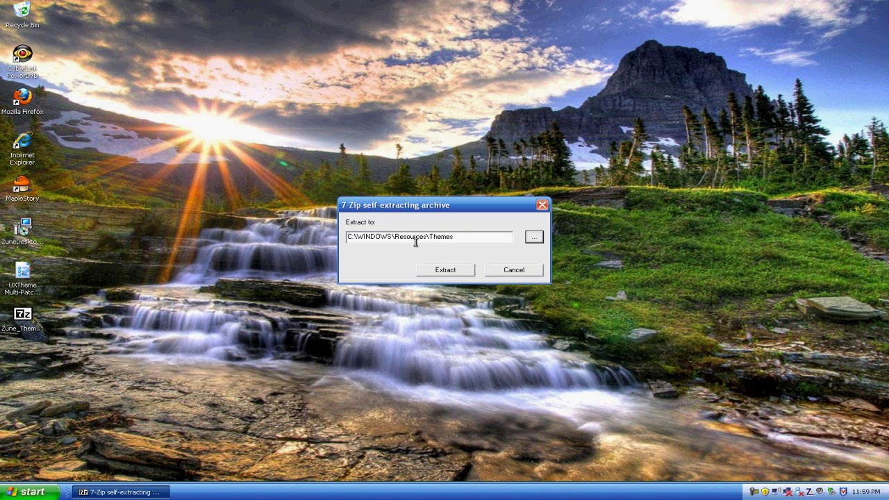
pyautogui.click(459, 272)
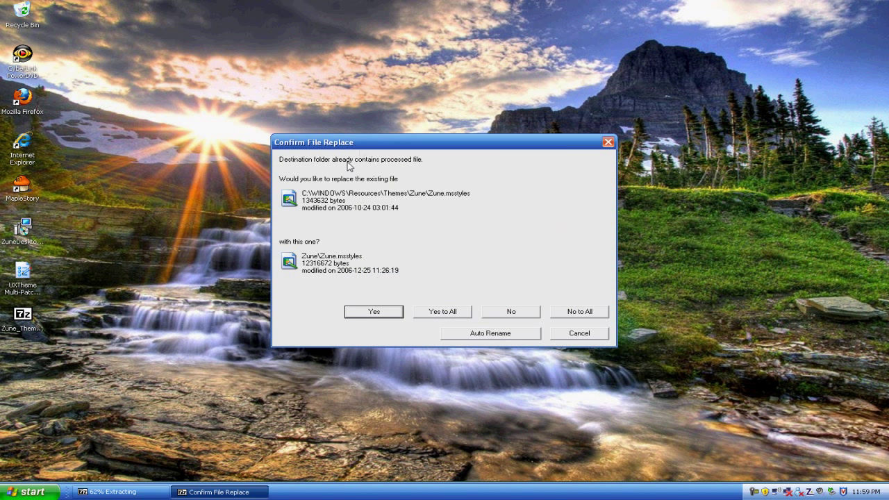
pyautogui.click(435, 312)
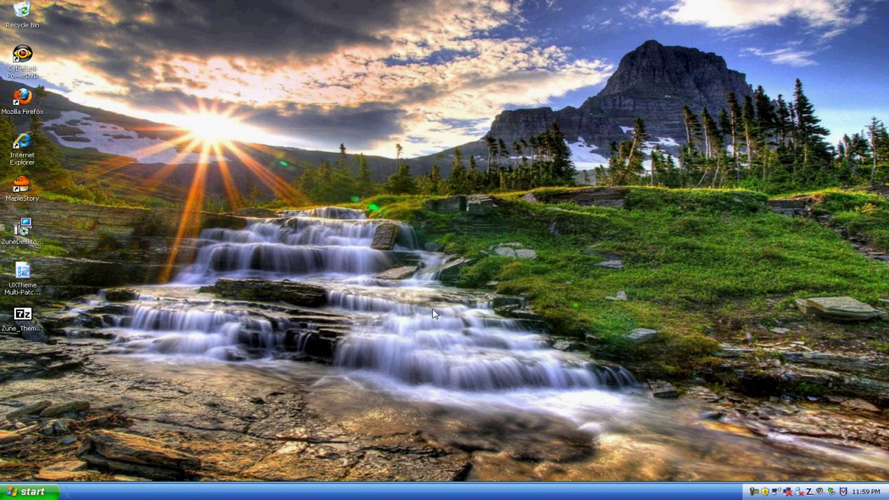
# Open the desktop's display properties and set the appearance's windows and buttons style to Zune.
pyautogui.rightClick(272, 198)
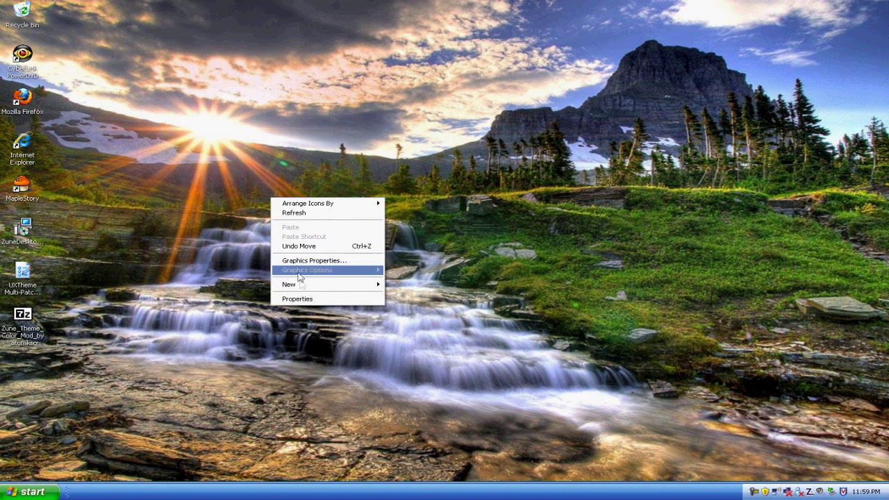
pyautogui.click(301, 301)
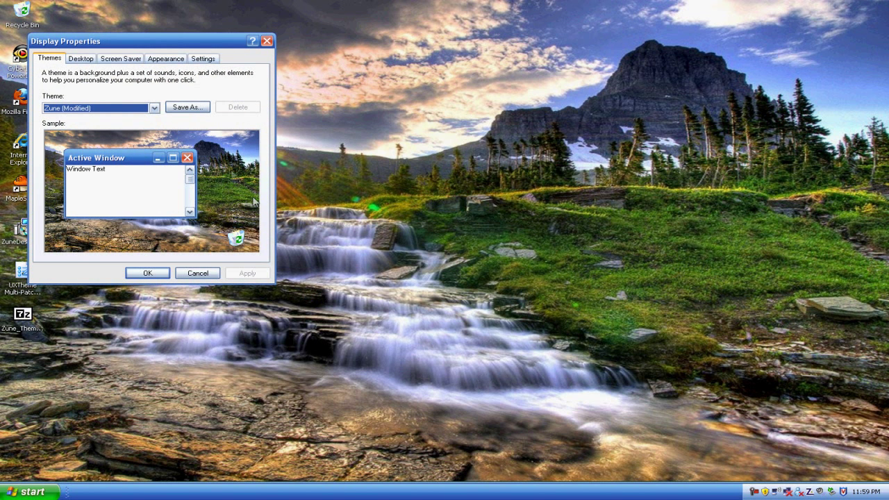
pyautogui.click(159, 58)
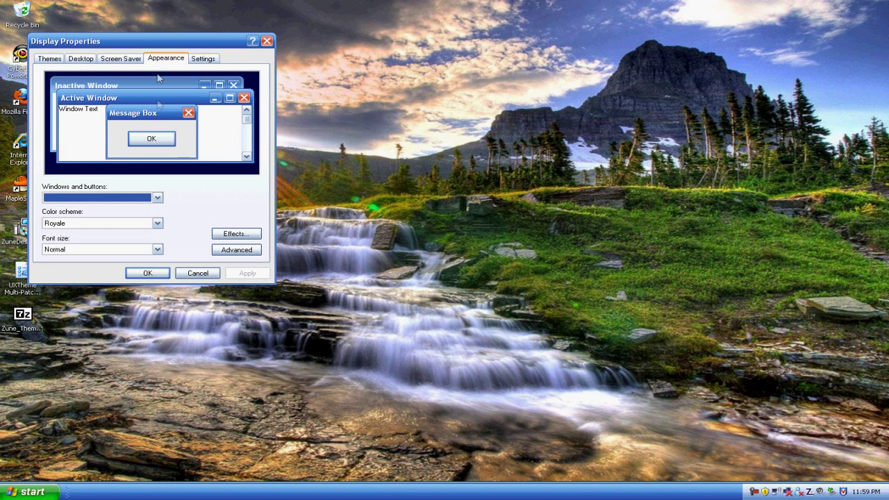
pyautogui.click(139, 198)
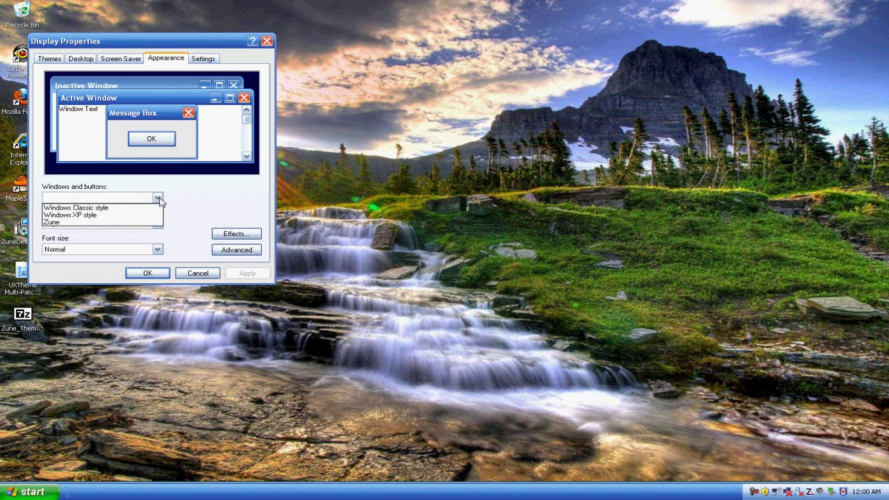
pyautogui.click(135, 222)
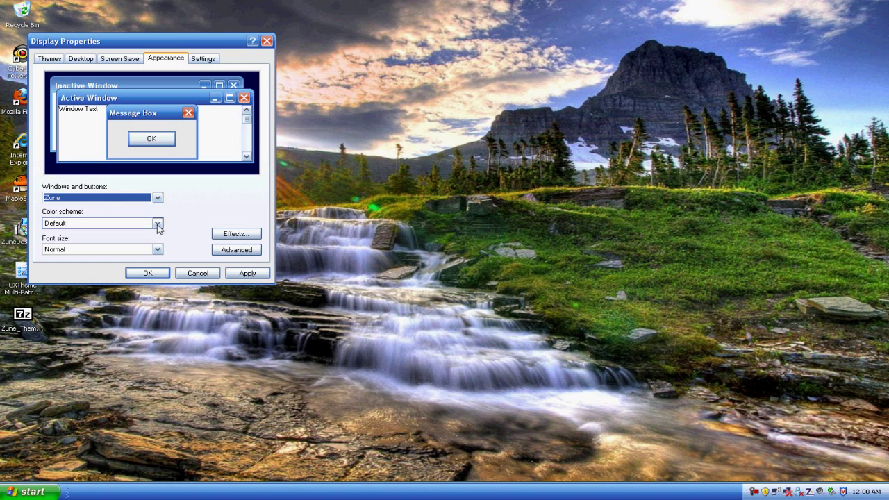
# Choose the Blue color scheme for the Zune style, apply it and close the display properties.
pyautogui.click(158, 225)
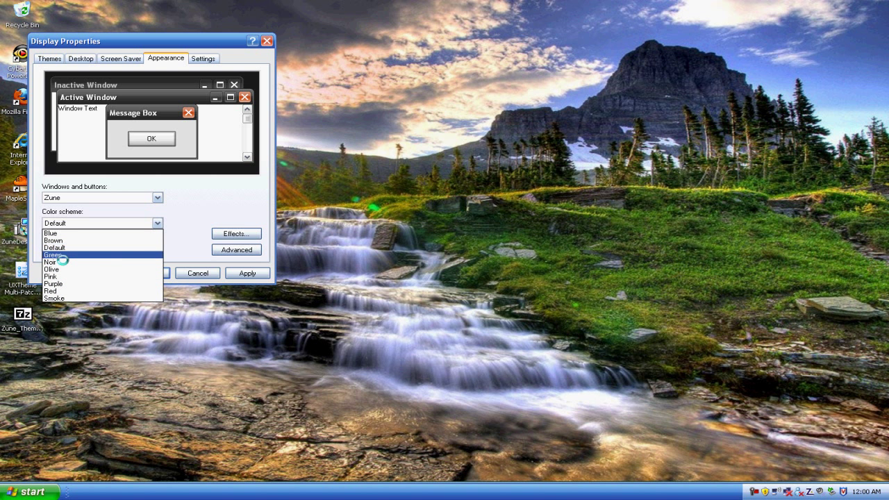
pyautogui.click(55, 234)
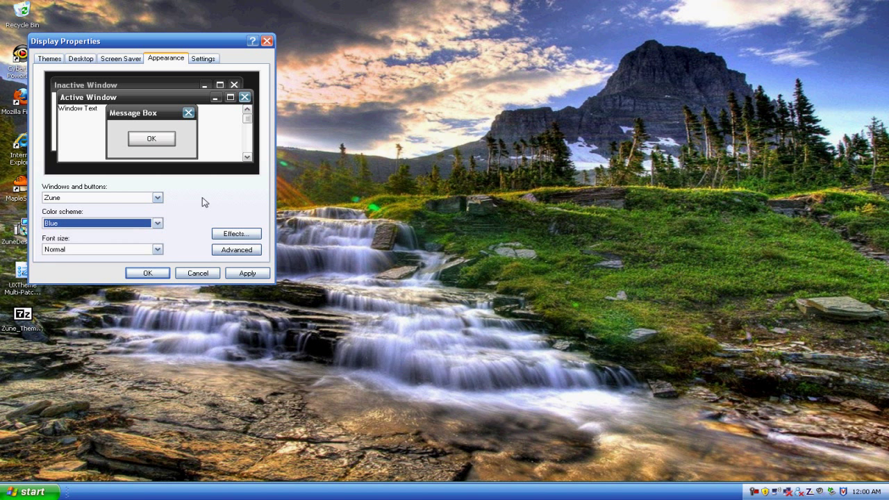
pyautogui.click(248, 273)
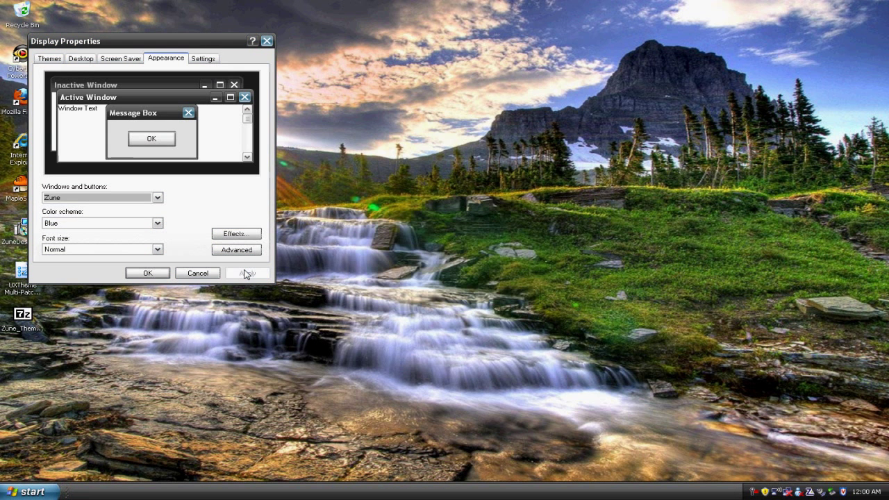
pyautogui.press('Return')
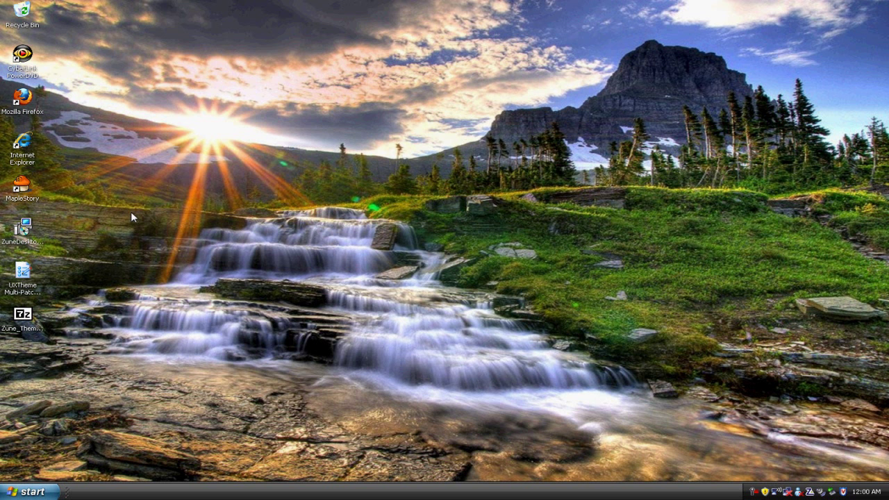
# Send the Zune desktop theme installer, UXTheme Multi-Patcher and Zune Theme Color Mod files from the desktop to the Recycle Bin.
pyautogui.doubleClick(26, 232)
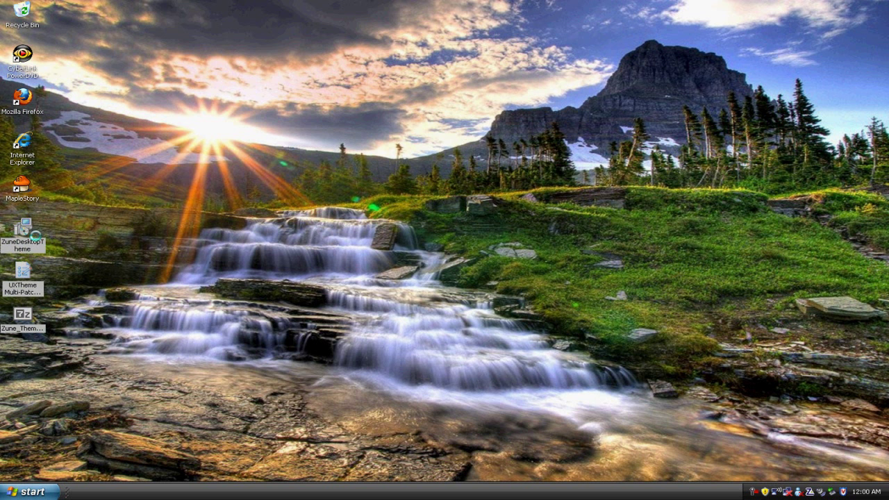
pyautogui.rightClick(30, 230)
pyautogui.click(89, 386)
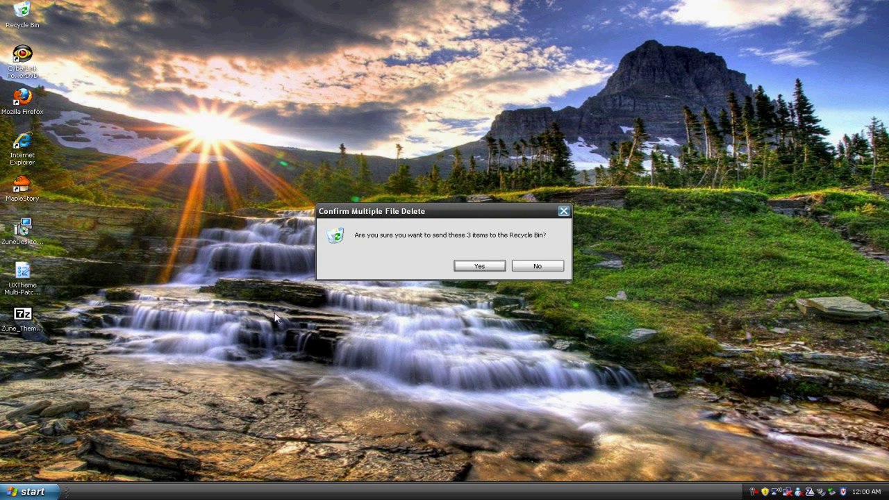
pyautogui.click(486, 266)
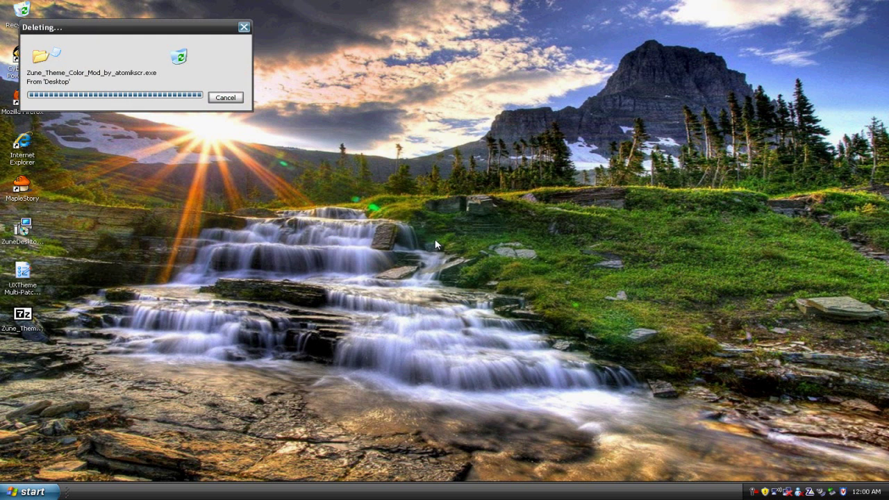